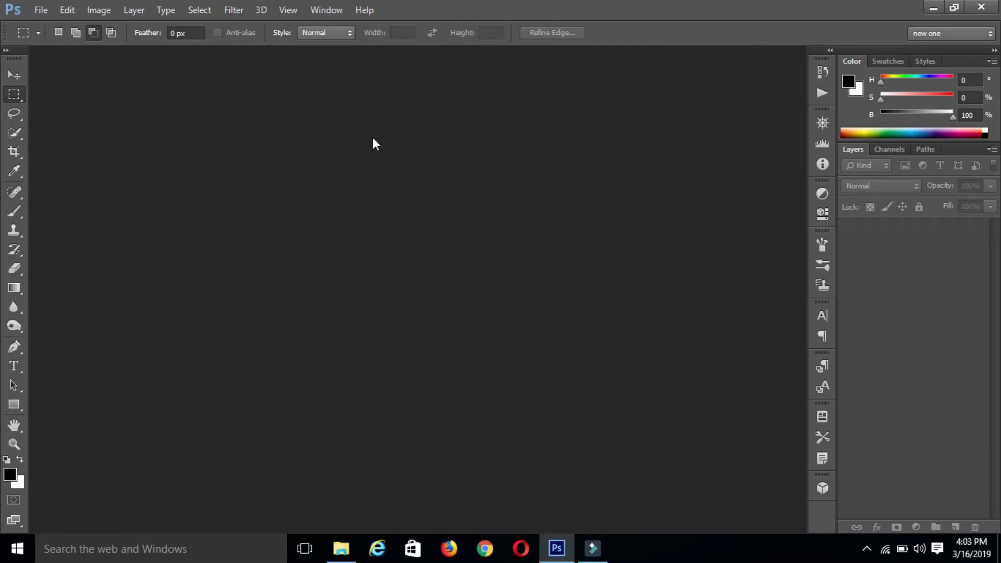
- Open the File menu on the empty Photoshop workspace
click(40, 11)
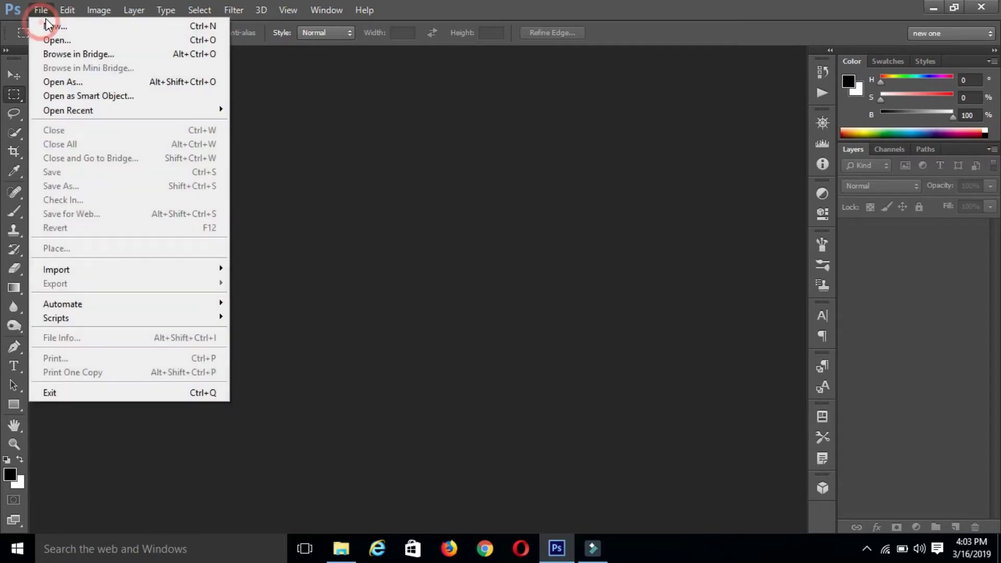
- Create a new white 1280 × 720 px document at 72 pixels/inch
click(136, 30)
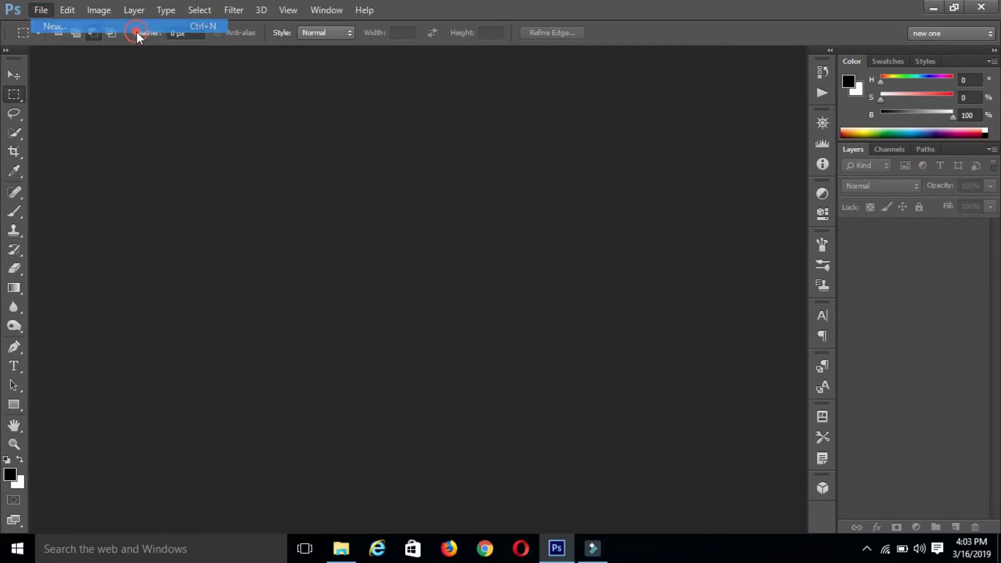
double_click(435, 200)
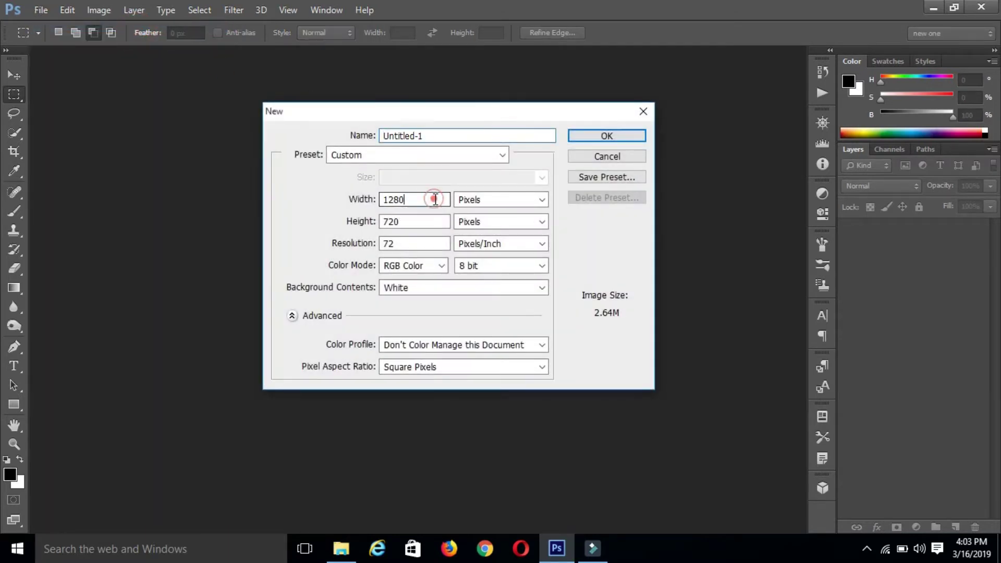
double_click(417, 222)
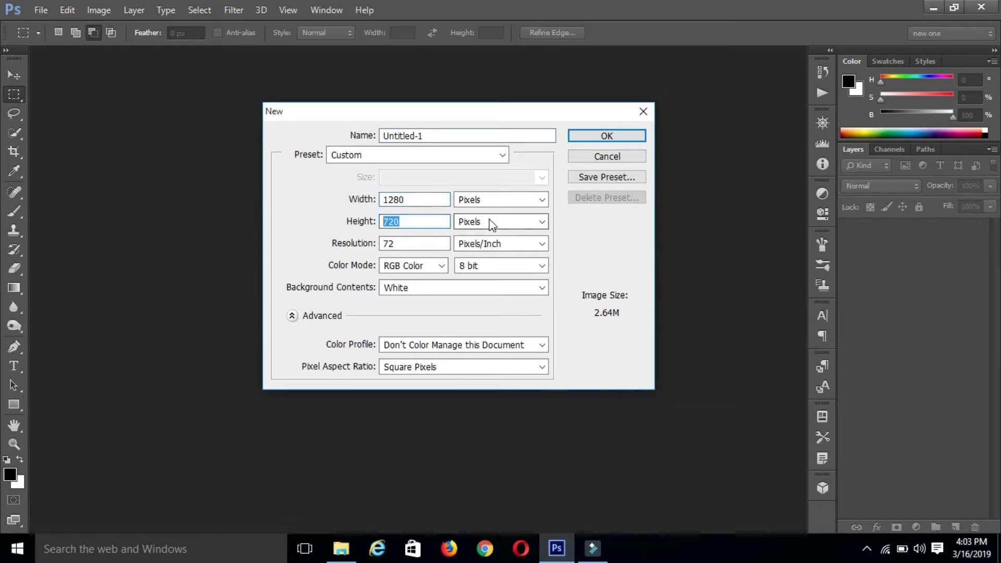
click(494, 200)
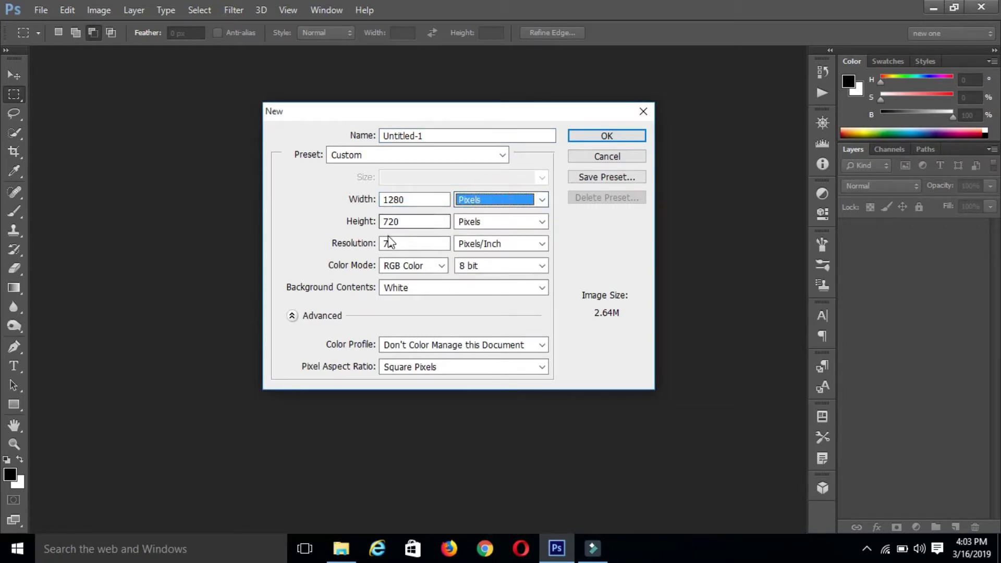
click(435, 245)
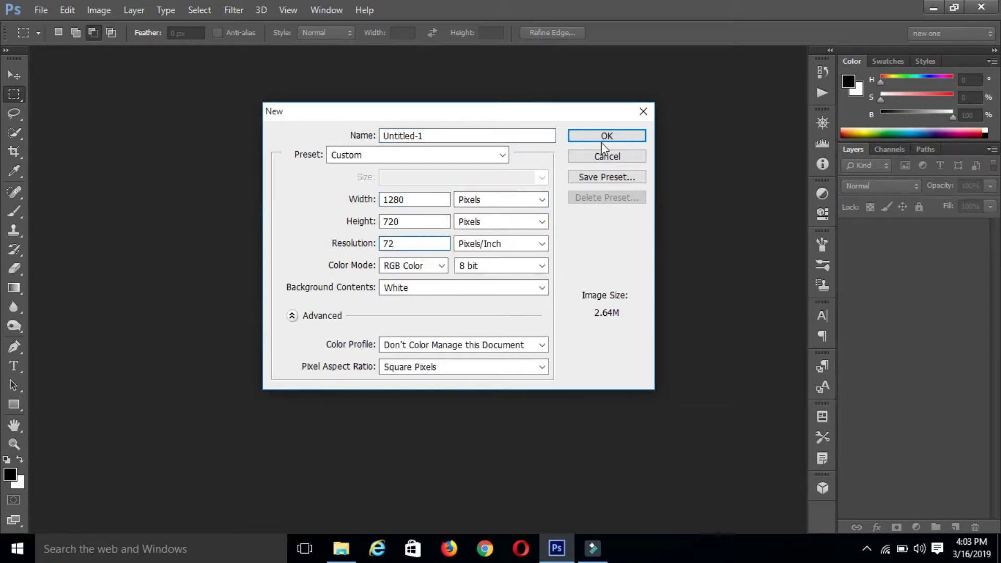
click(630, 137)
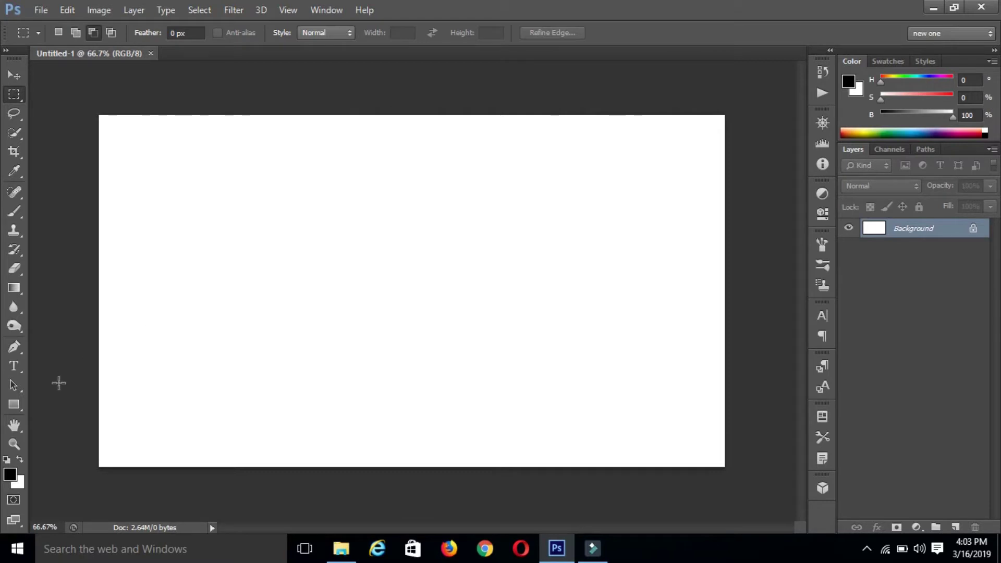
- Set the background colour to dark navy 01186e and fill the canvas with it
click(17, 482)
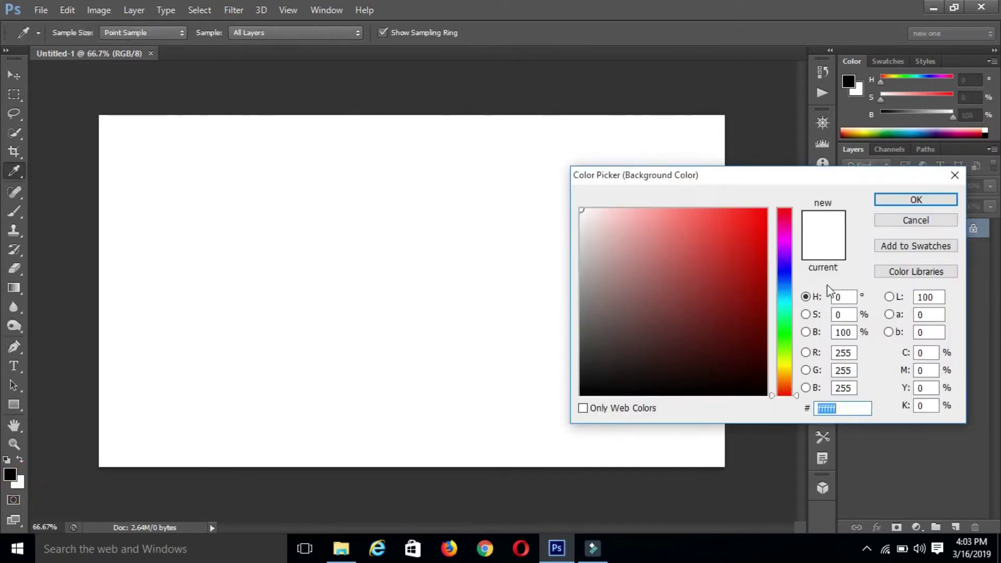
click(783, 277)
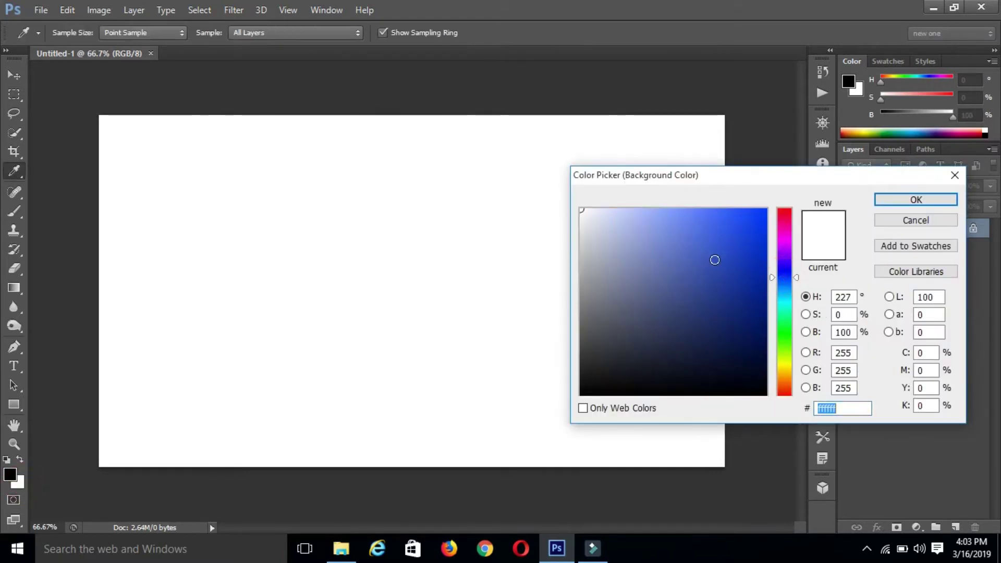
click(764, 314)
drag(764, 315, 764, 314)
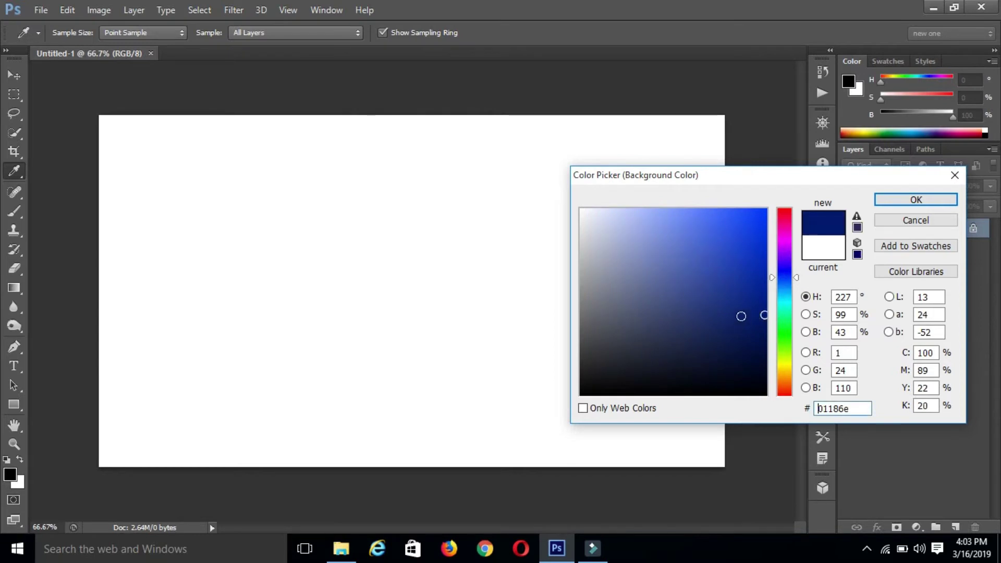
double_click(859, 409)
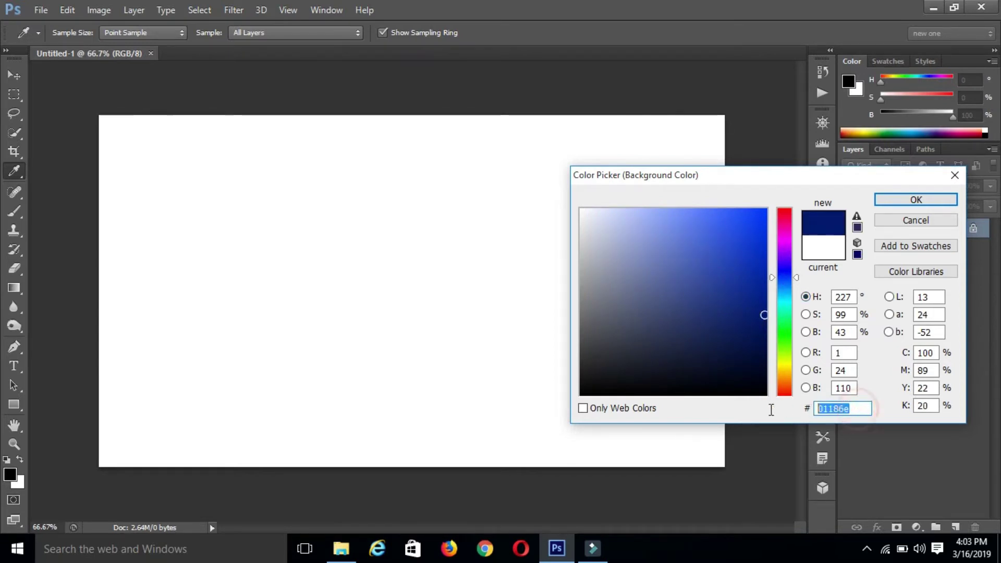
click(916, 202)
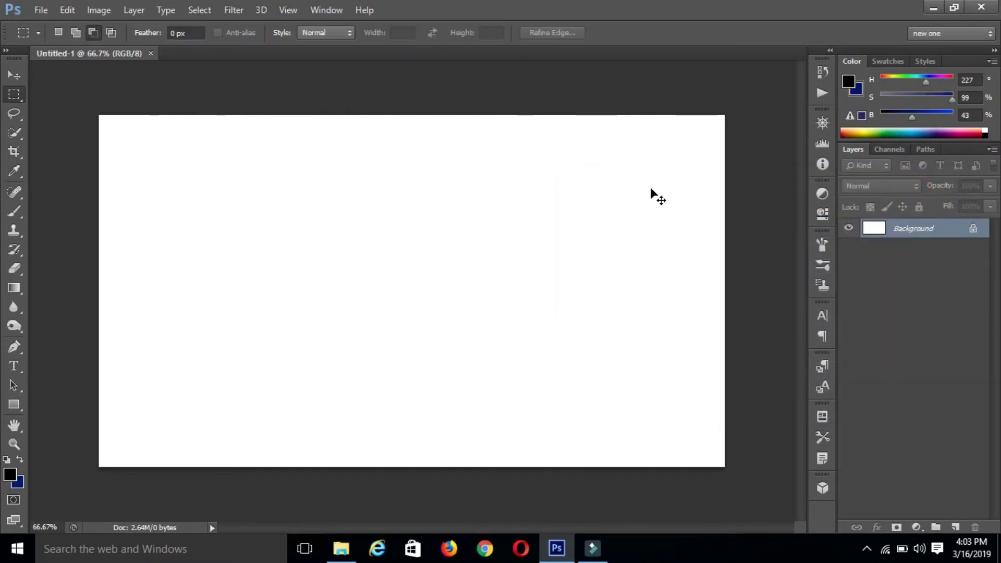
key(ctrl+BackSpace)
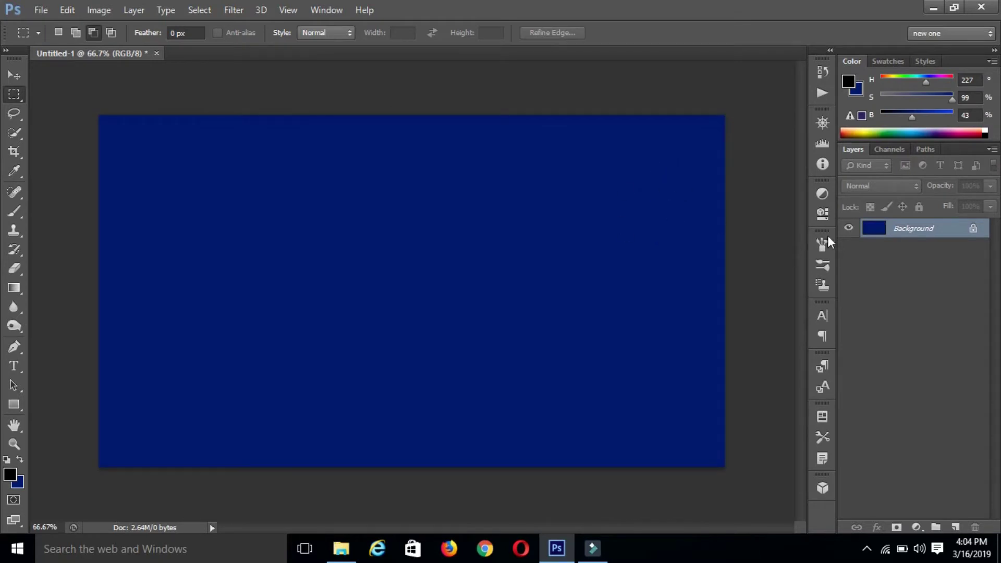
right_click(929, 234)
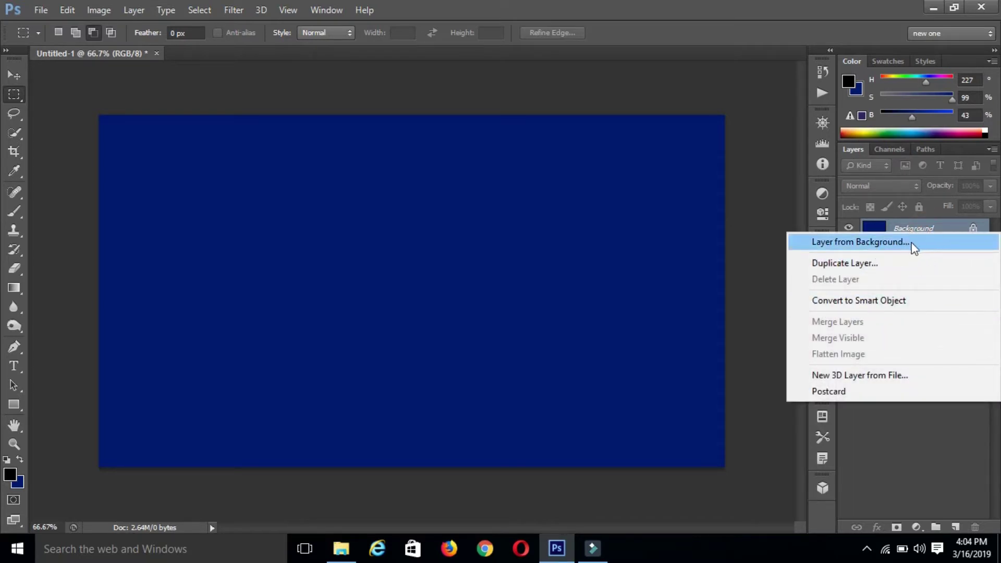
- Convert the navy Background into an unlocked regular layer named Layer 0
click(886, 242)
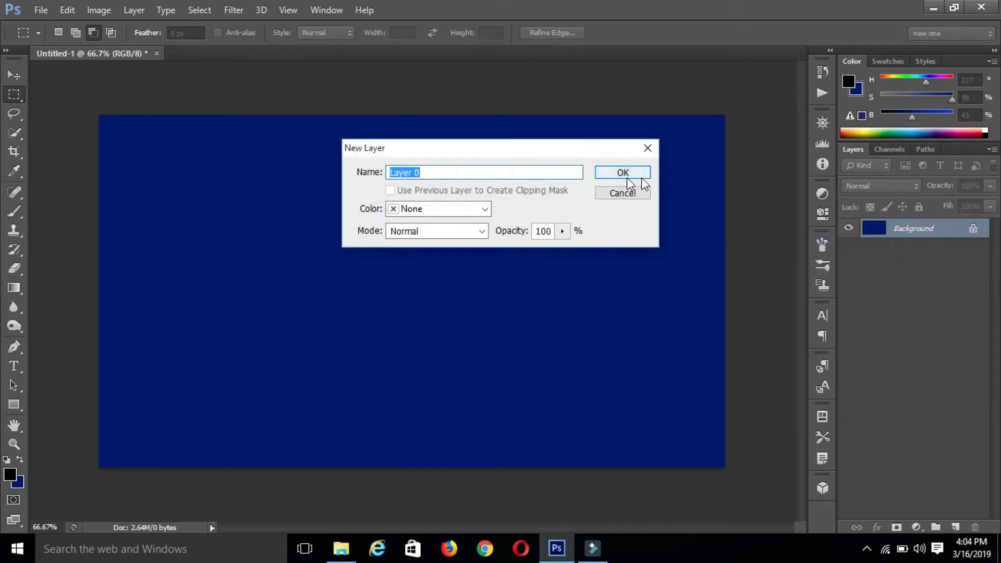
click(458, 172)
double_click(492, 172)
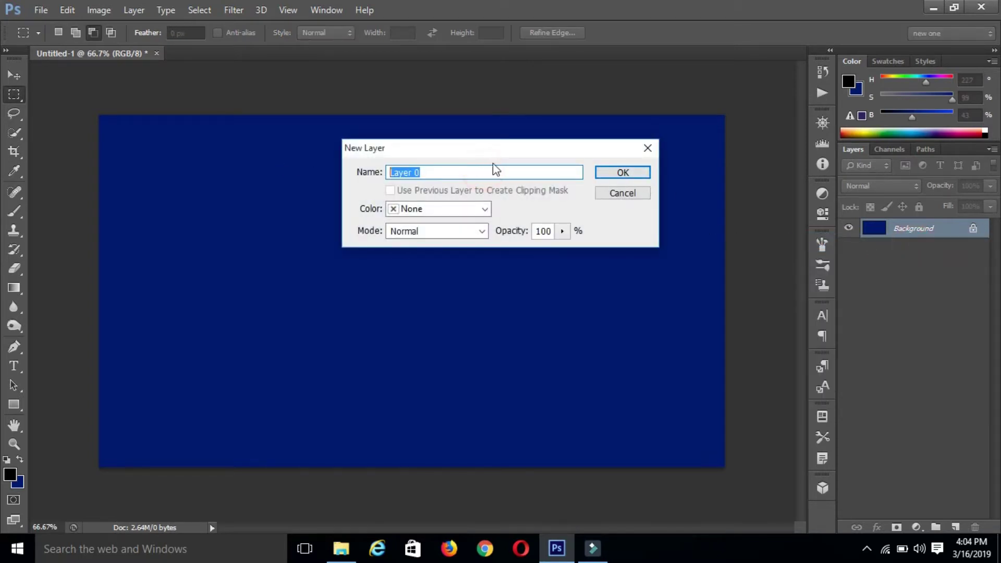
click(624, 174)
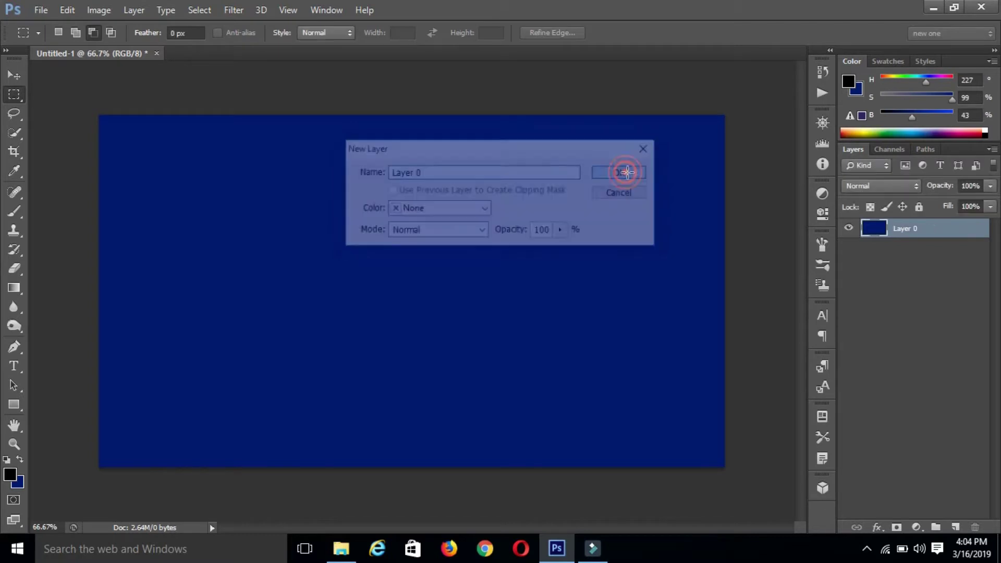
- Give Layer 0 a Bevel & Emboss effect in Pillow Emboss style
right_click(916, 232)
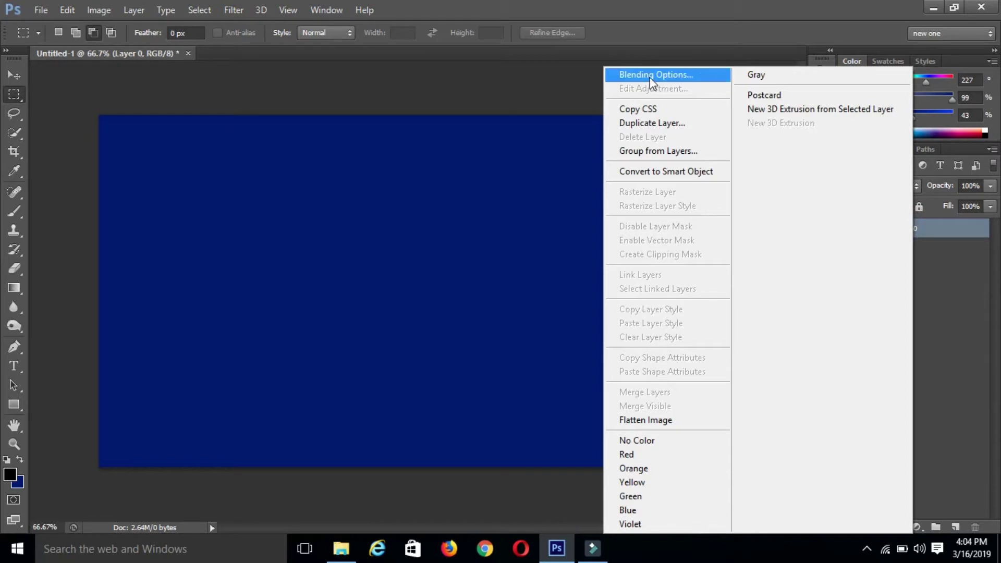
click(669, 78)
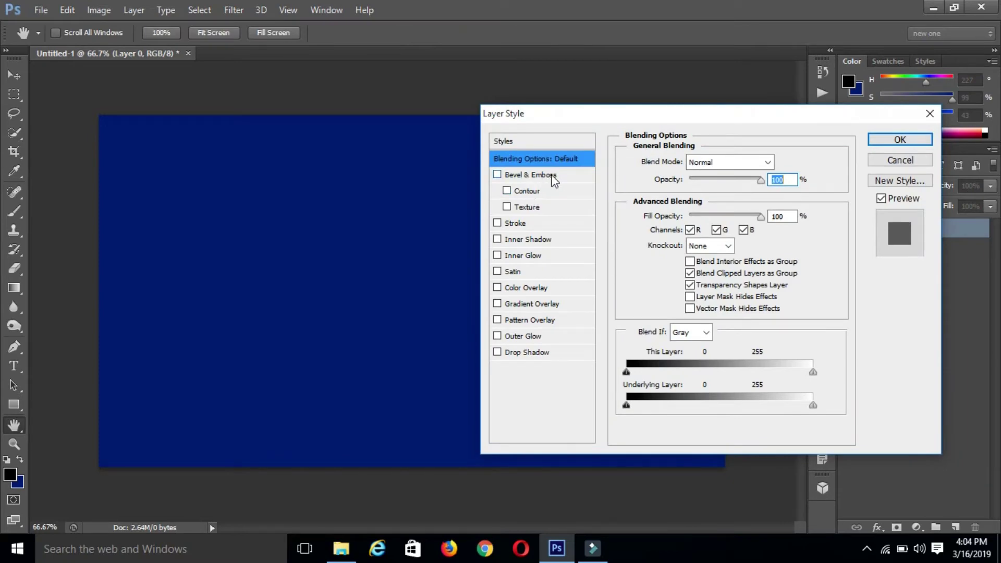
click(550, 175)
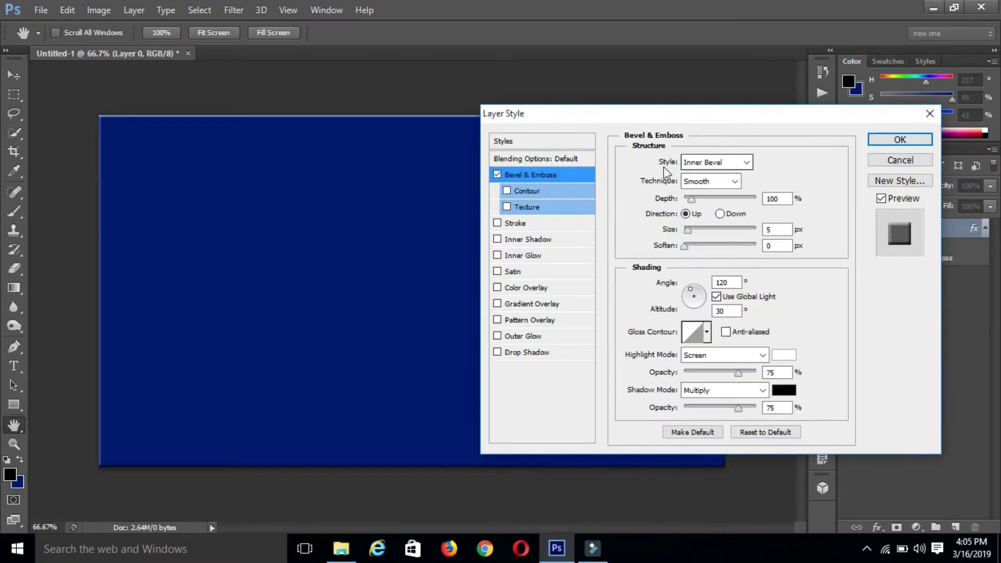
click(747, 162)
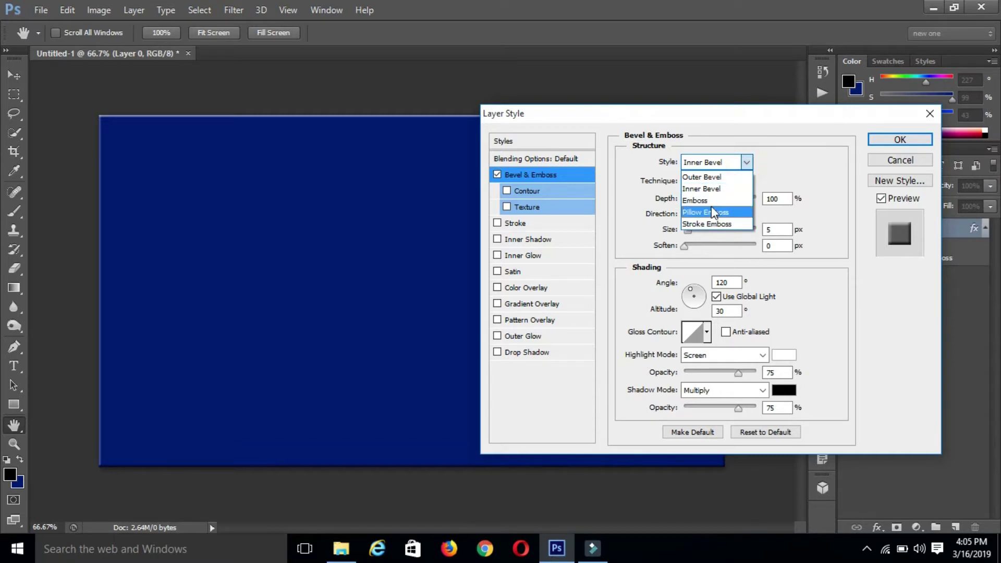
click(715, 210)
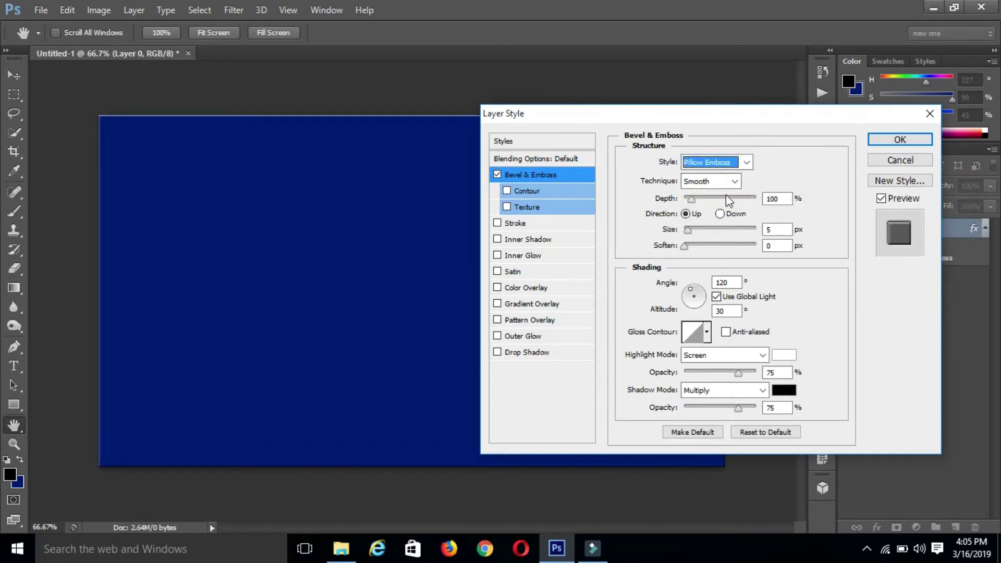
click(774, 200)
- Add a fine-grained Texture pattern to the emboss and apply the layer style
click(534, 208)
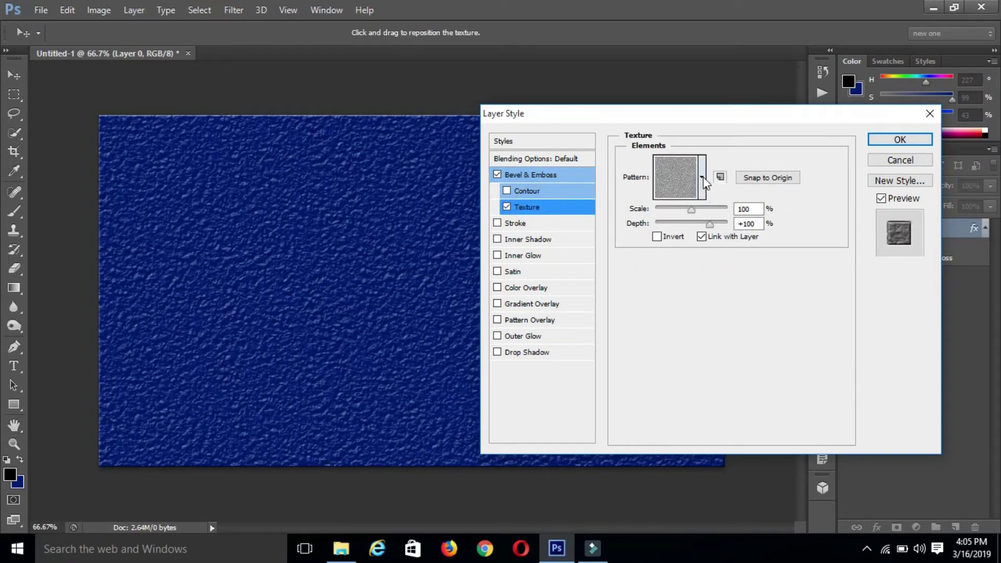
click(701, 178)
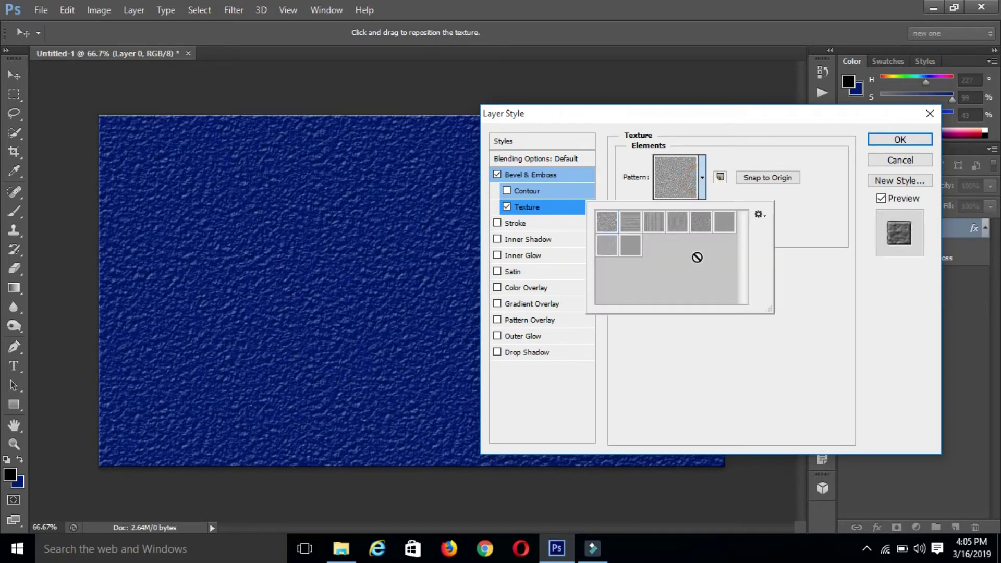
click(629, 246)
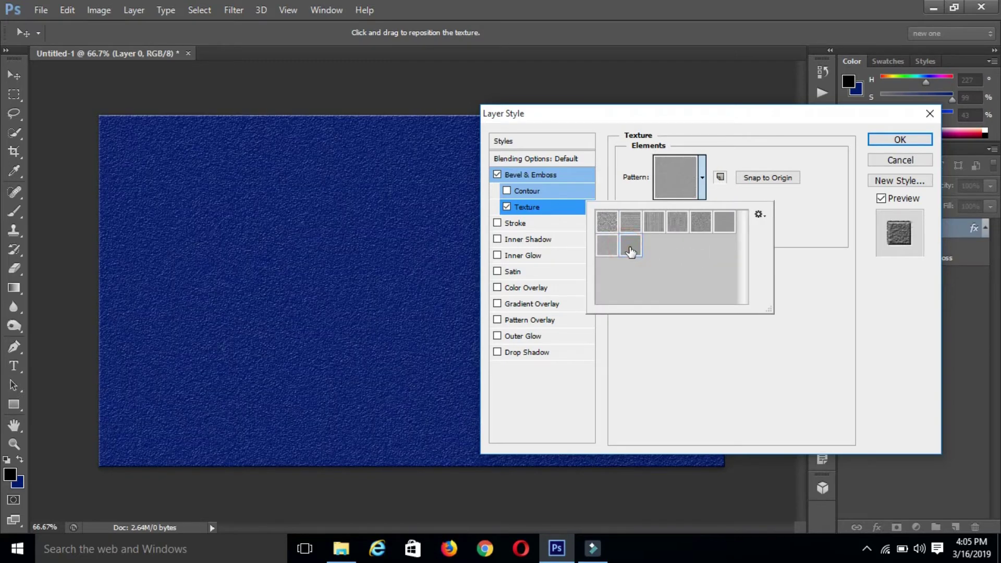
click(702, 180)
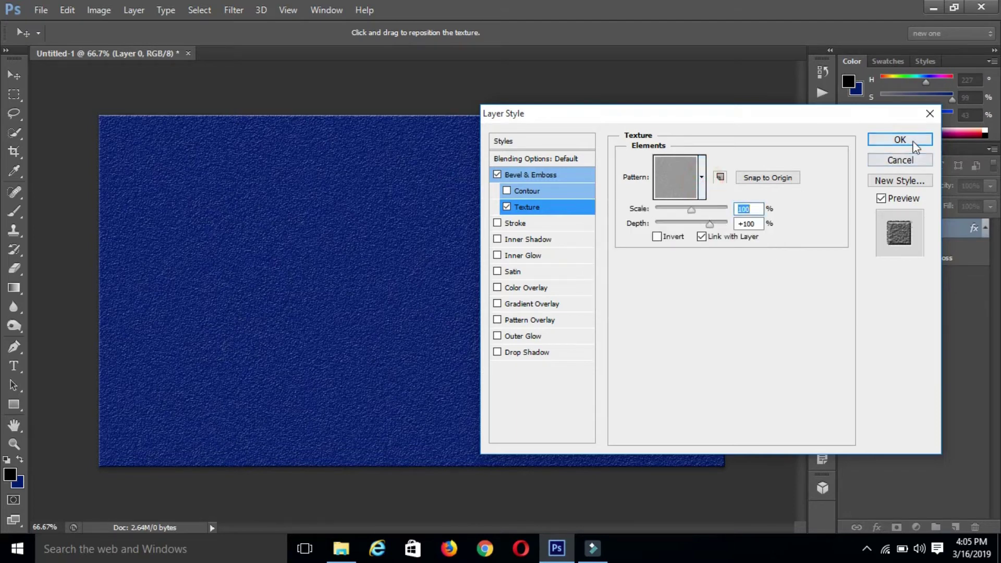
click(898, 143)
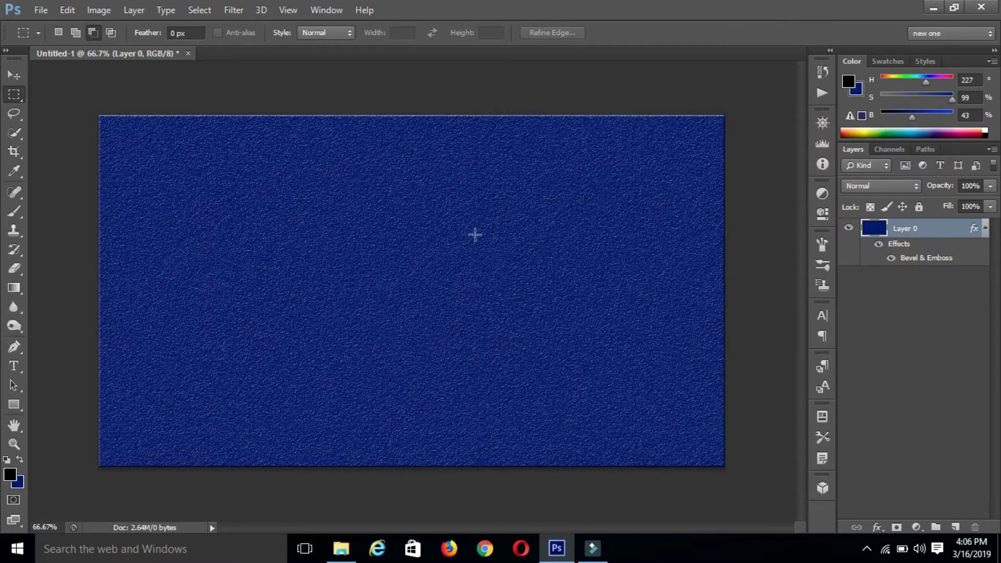
- Type 'bend' in the Origram font on the left side of the canvas
click(14, 365)
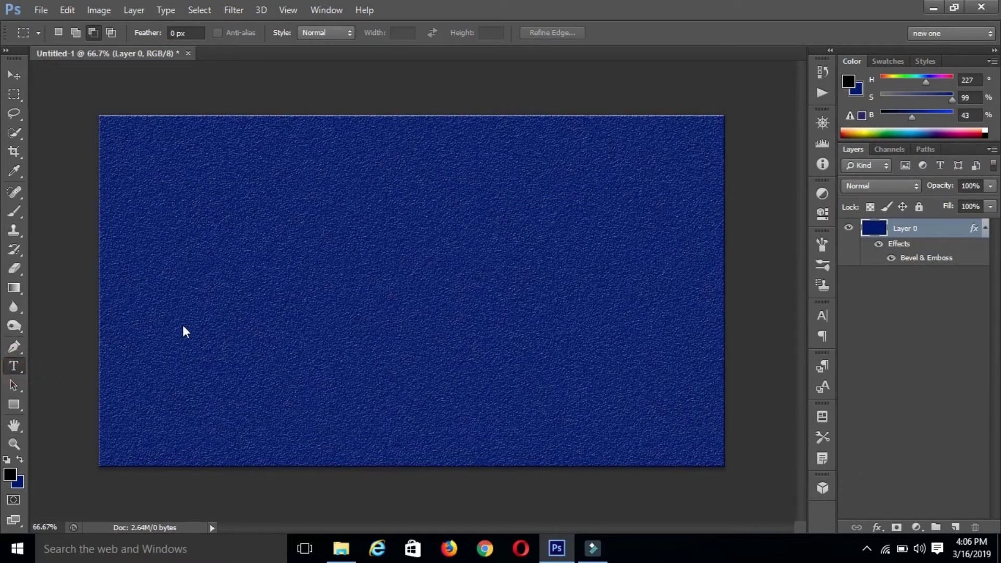
click(236, 269)
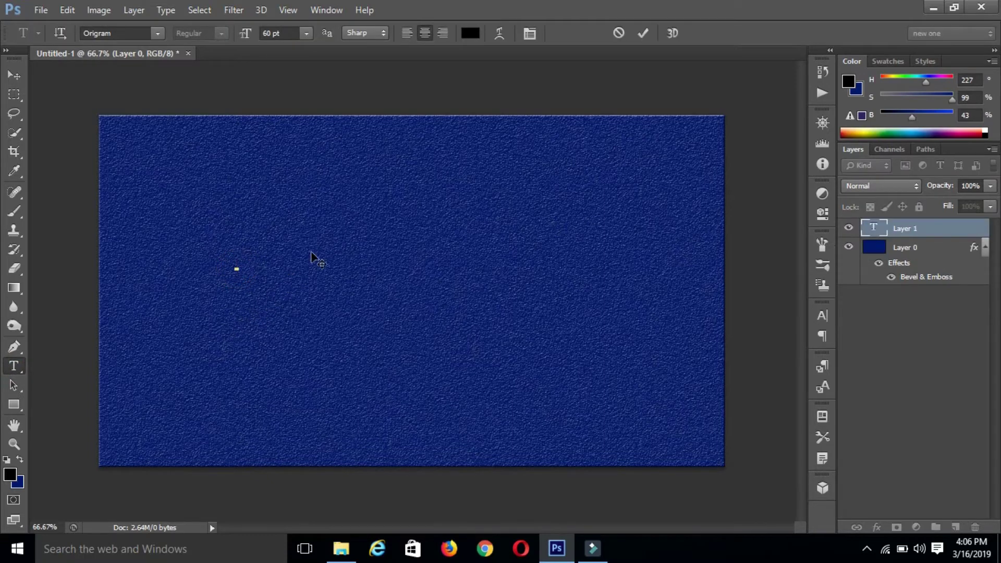
click(160, 36)
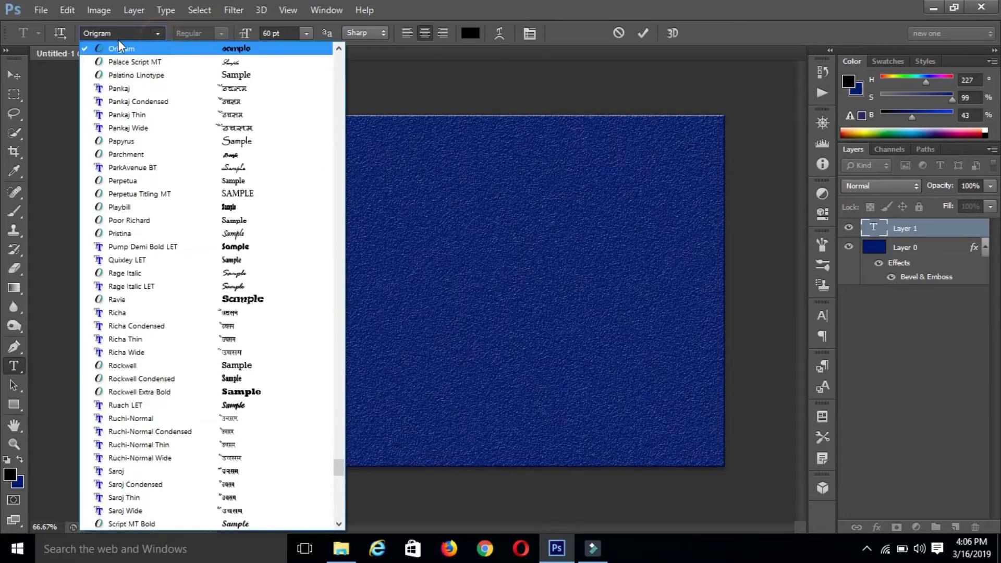
click(161, 32)
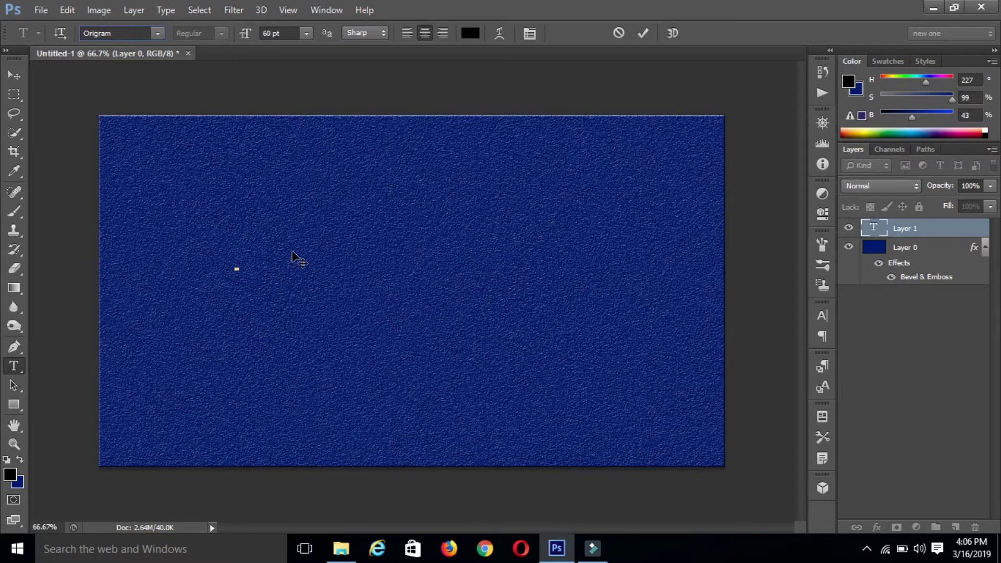
text(bend)
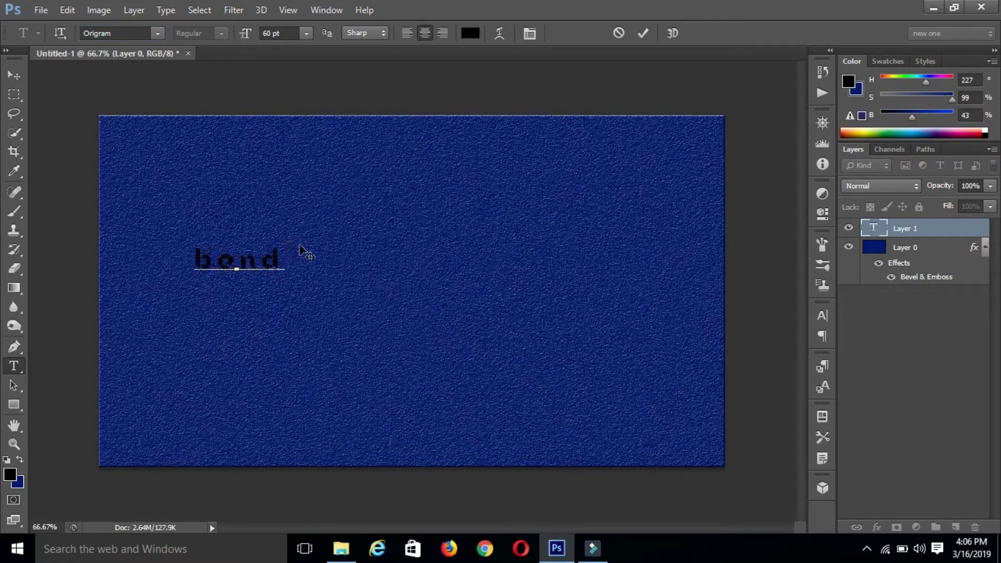
click(644, 33)
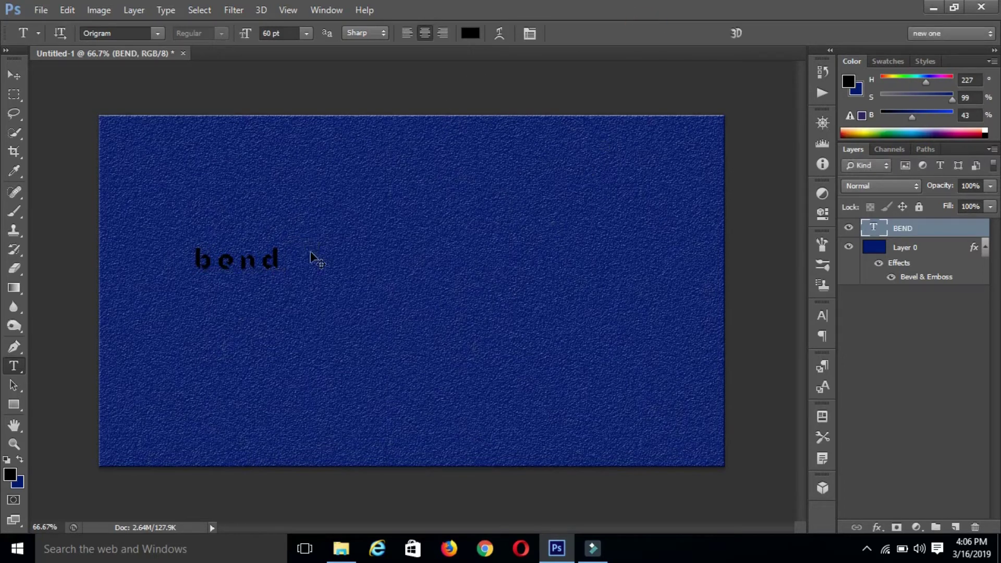
key(ctrl+t)
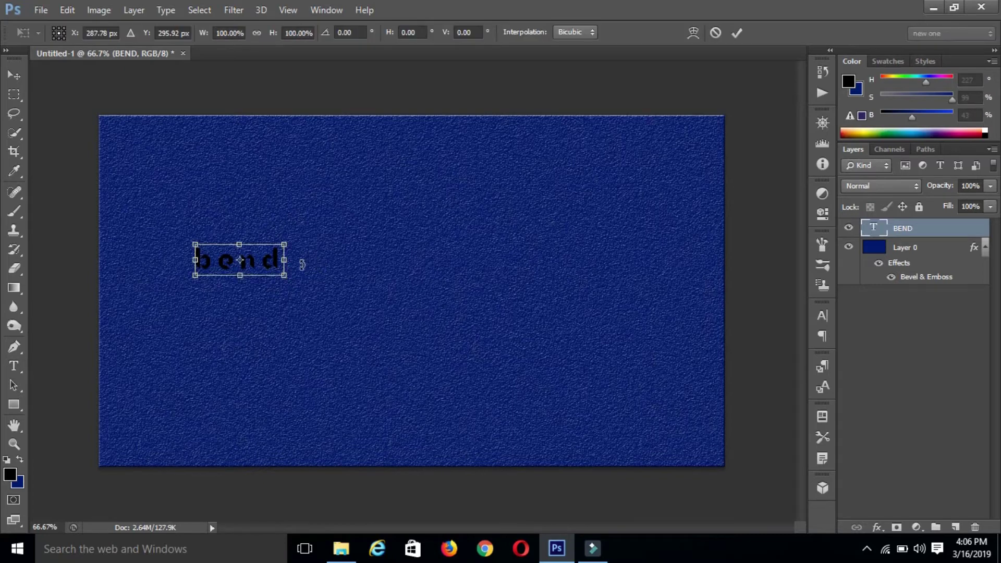
- Scale the bend text up to about 589% × 674% and centre it on the canvas
mouse_move(285, 276)
mouse_down()
mouse_move(678, 415)
mouse_move(710, 438)
mouse_move(615, 346)
mouse_move(637, 353)
mouse_up()
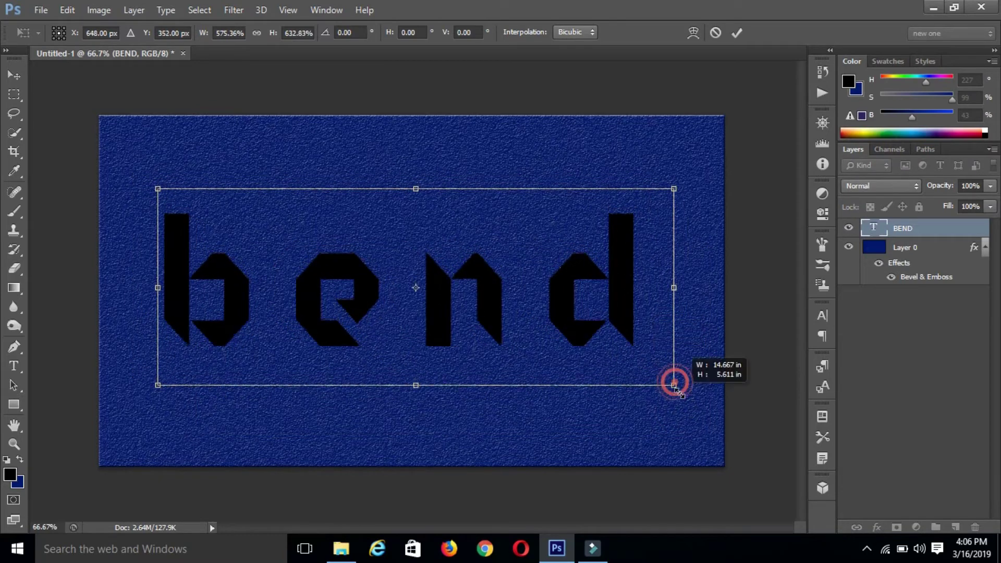
drag(675, 383, 678, 390)
drag(585, 339, 585, 334)
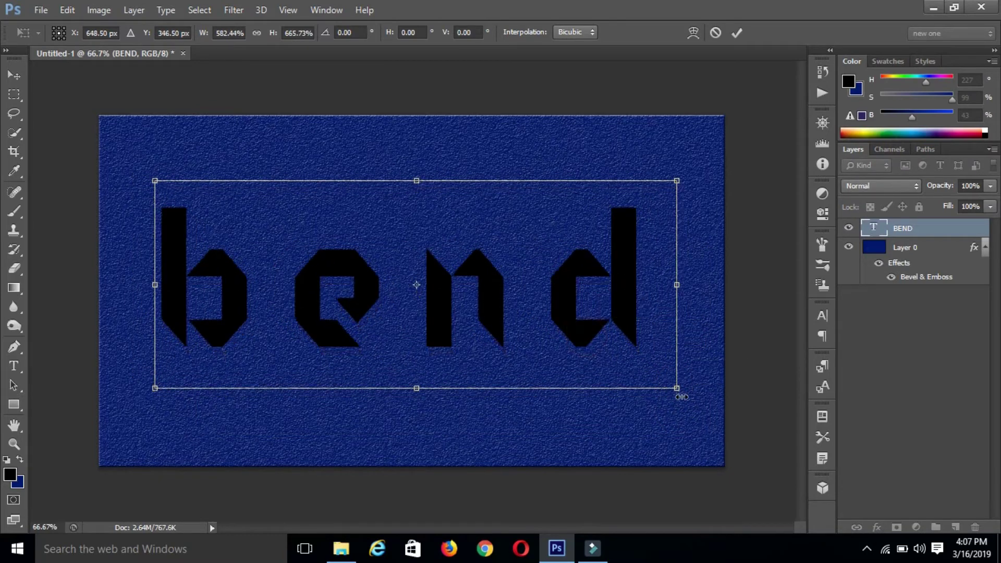
drag(676, 389, 680, 392)
drag(610, 342, 609, 352)
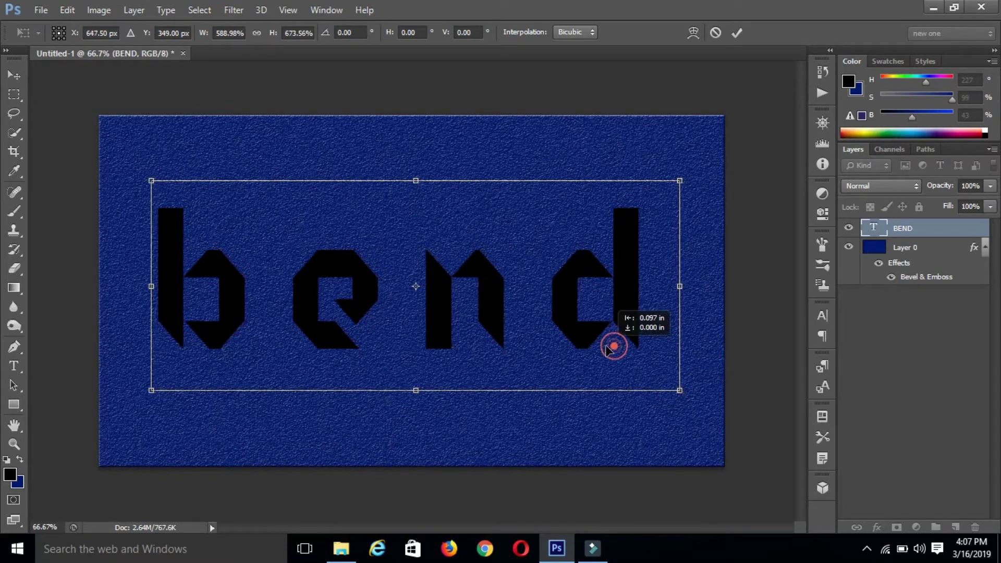
drag(606, 352, 612, 354)
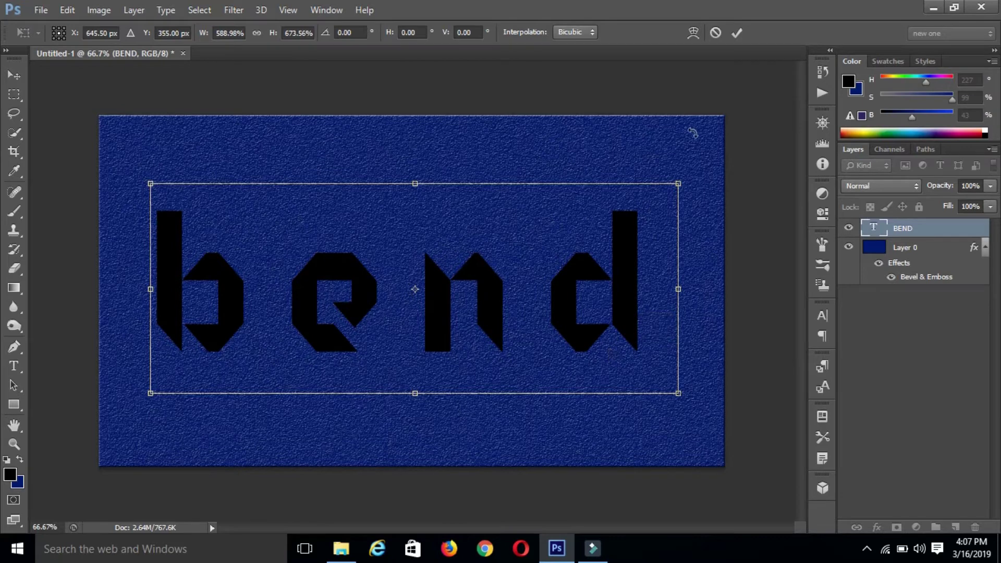
key(Up)
key(Up)
key(Right)
key(Right)
key(Right)
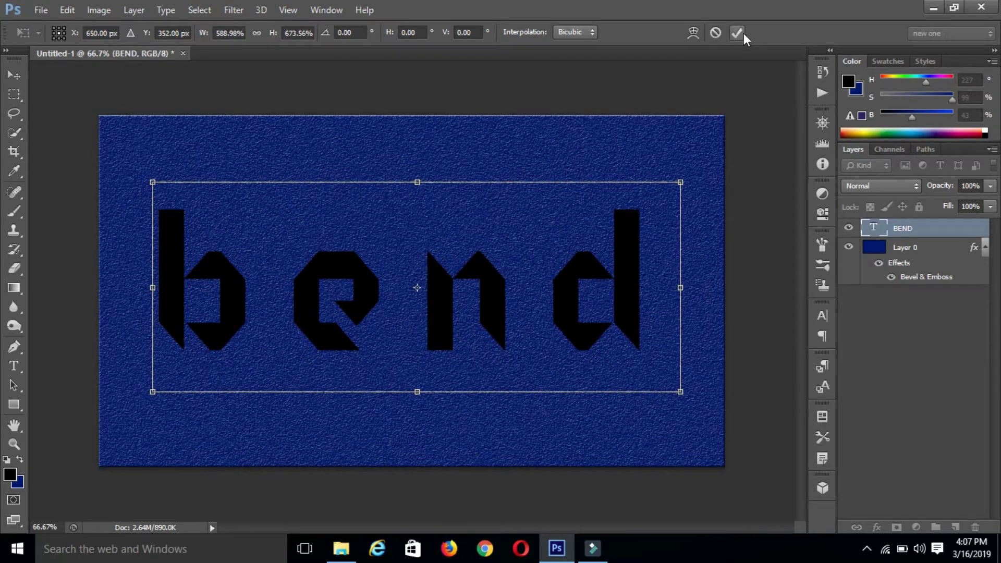
click(736, 32)
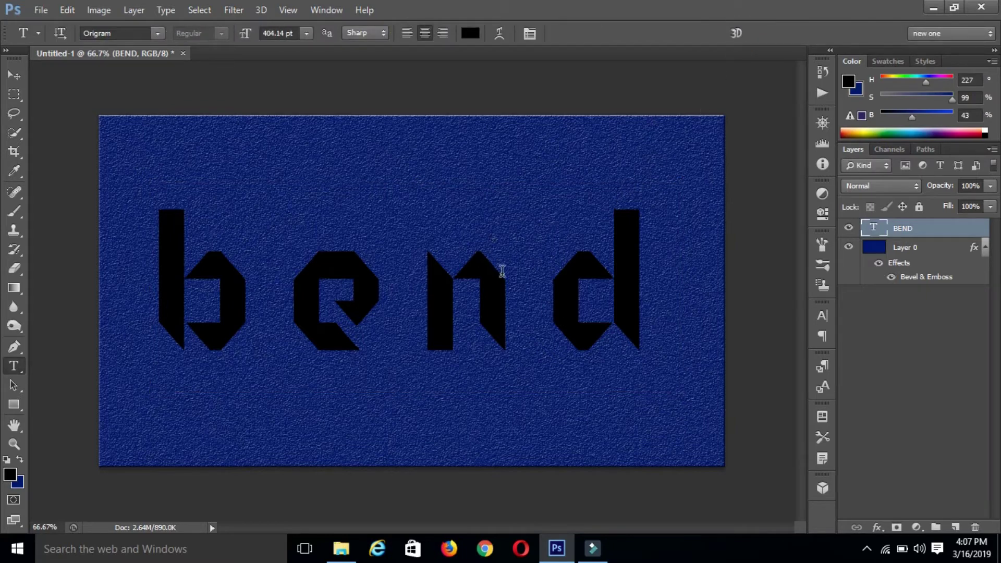
- Colour the bend letters teal-green #00f48a
click(471, 33)
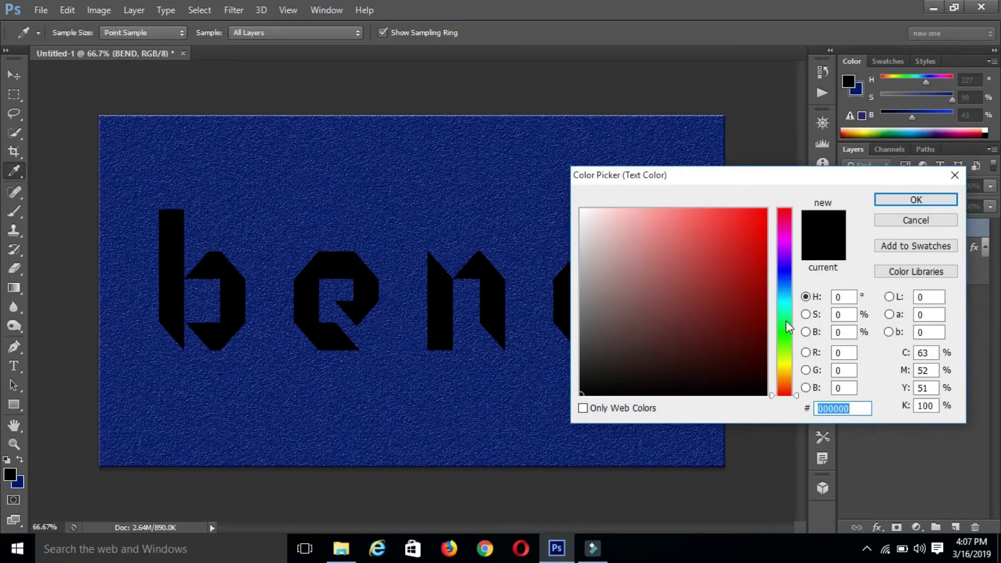
click(784, 326)
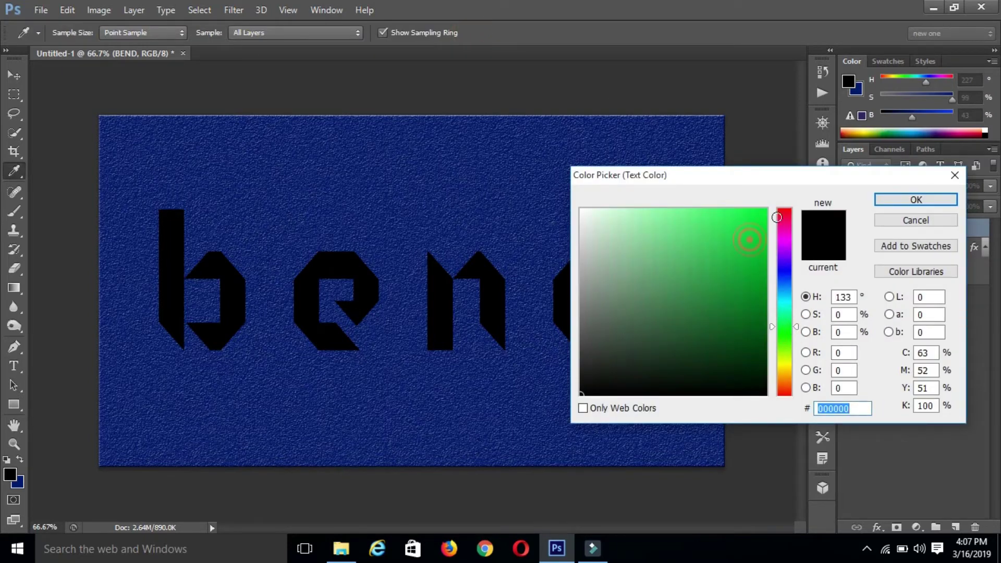
click(764, 217)
click(787, 315)
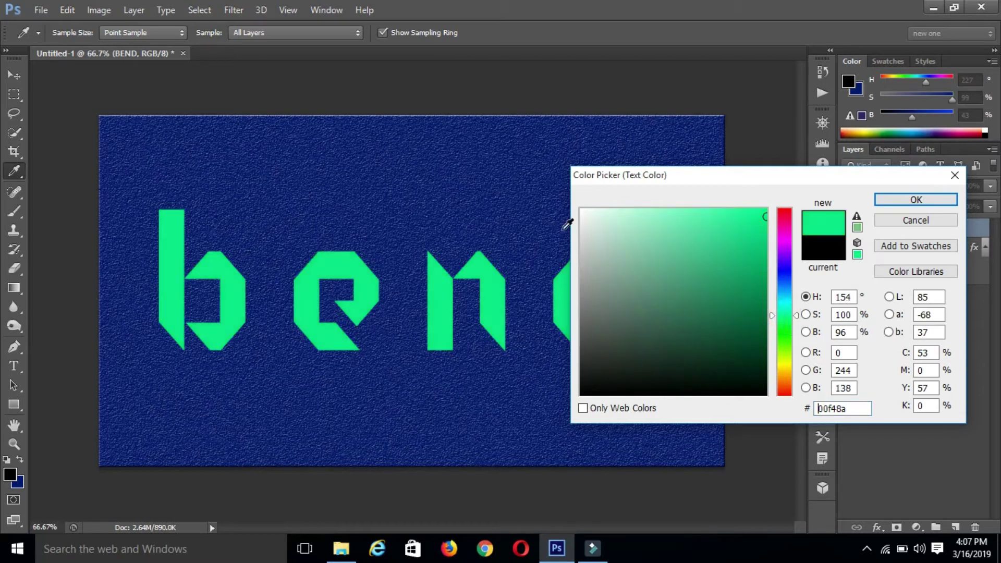
click(917, 202)
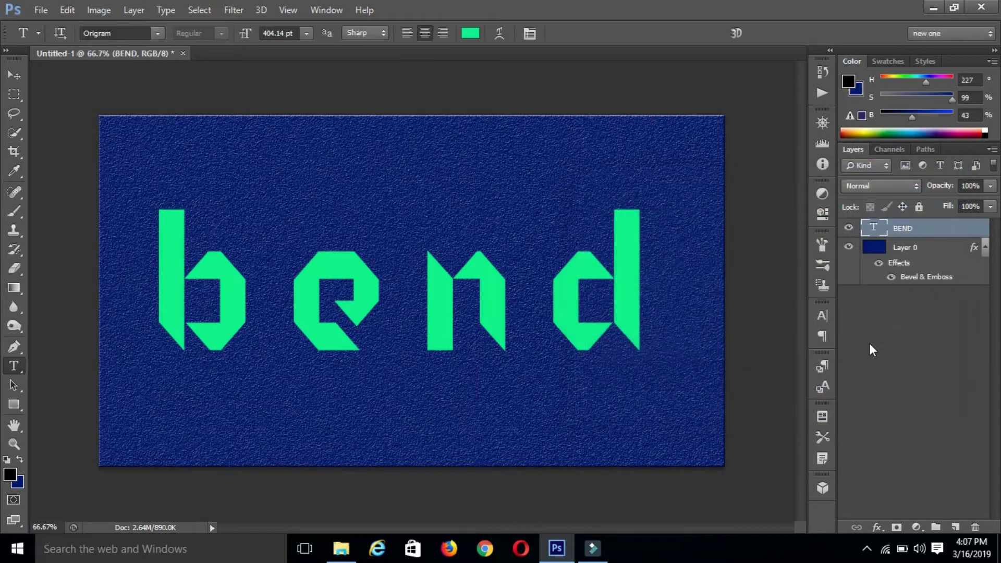
- Rasterize the BEND type layer and load its letter outline as a selection
right_click(909, 232)
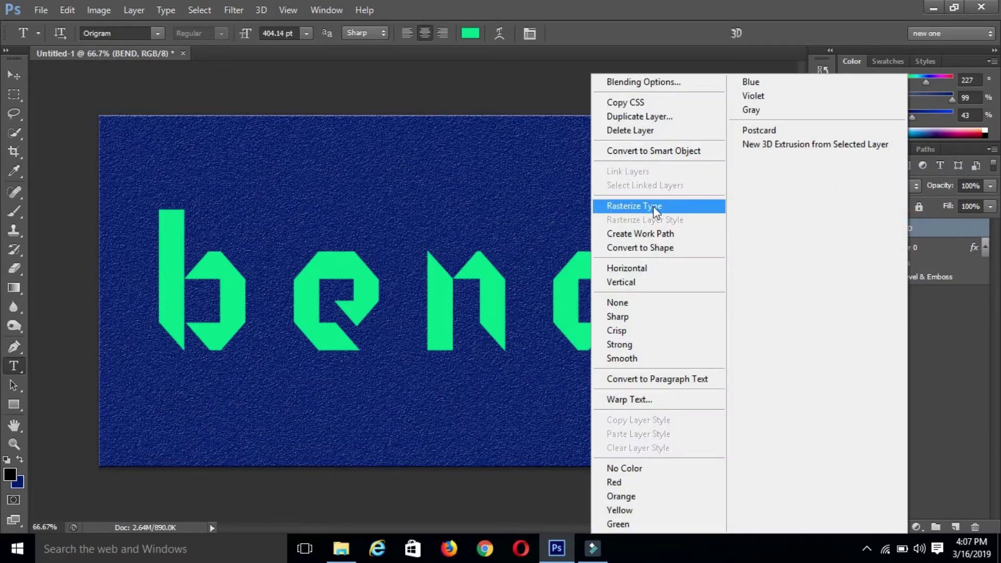
click(683, 207)
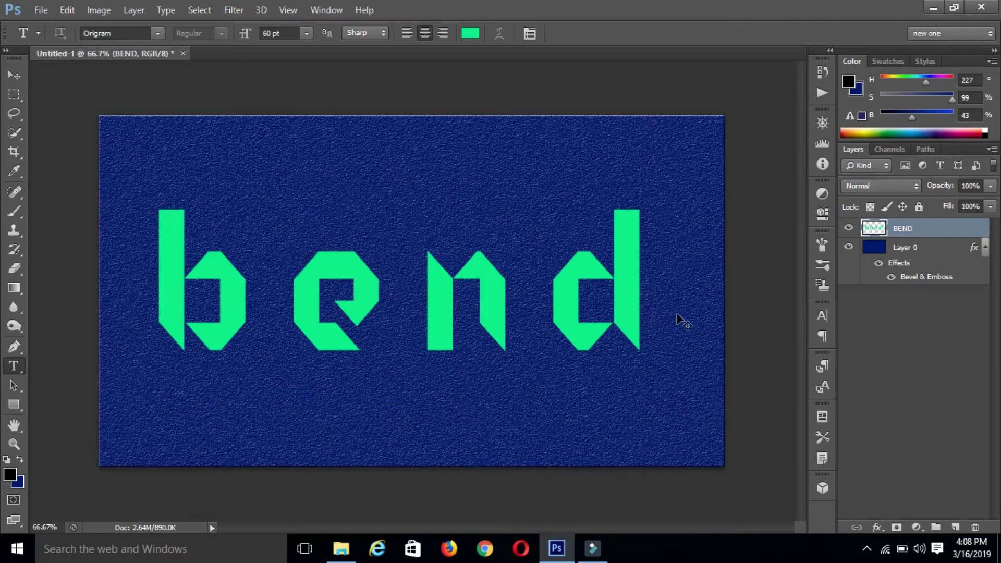
ctrl+click(879, 231)
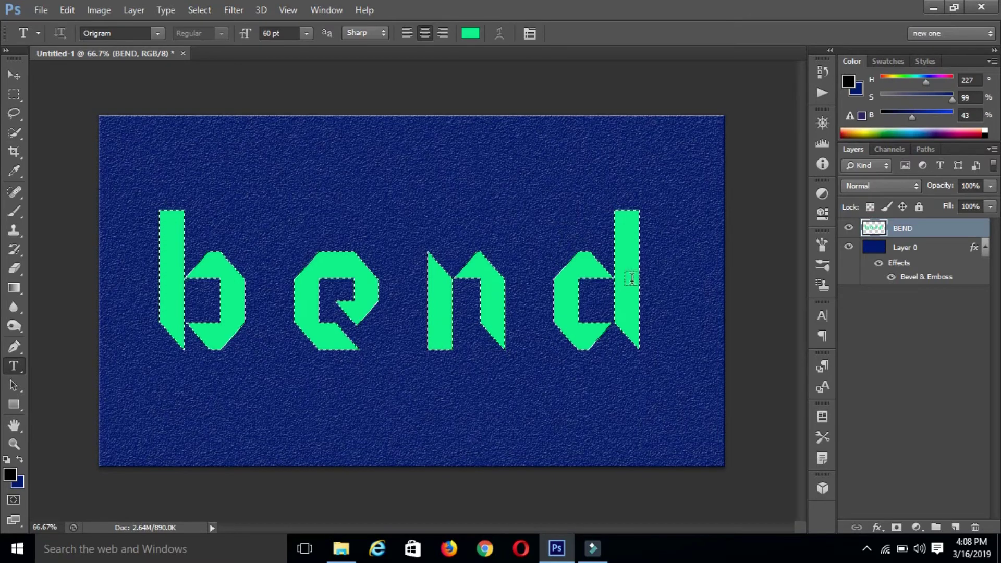
- Add a new Layer 1 above BEND masked to the bend letter shapes
click(955, 528)
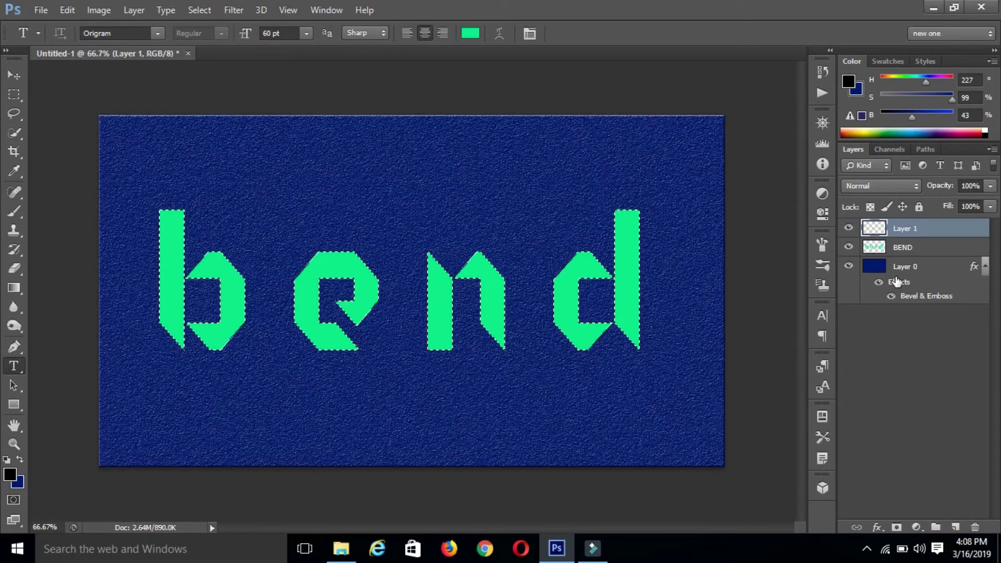
click(896, 527)
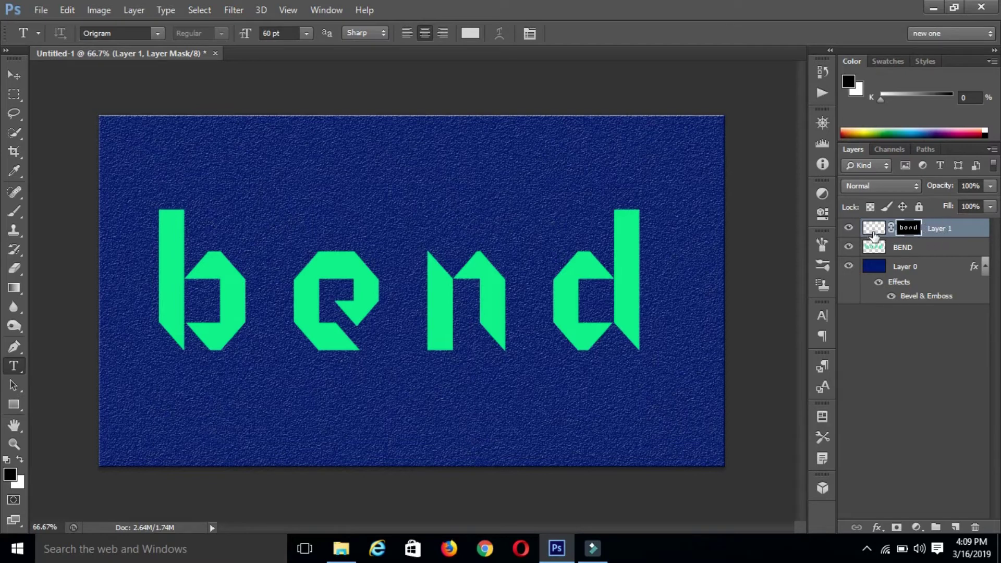
click(873, 232)
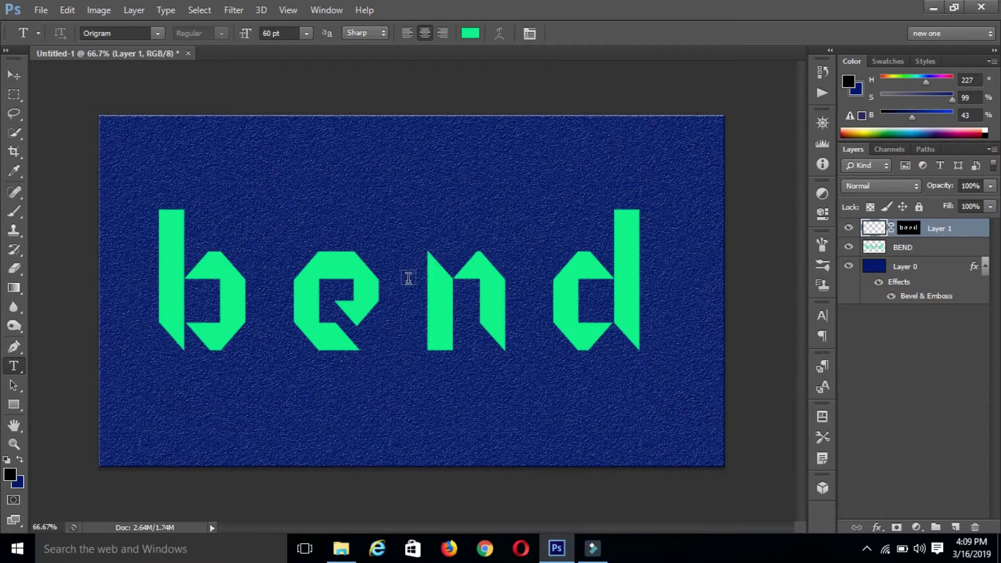
click(14, 94)
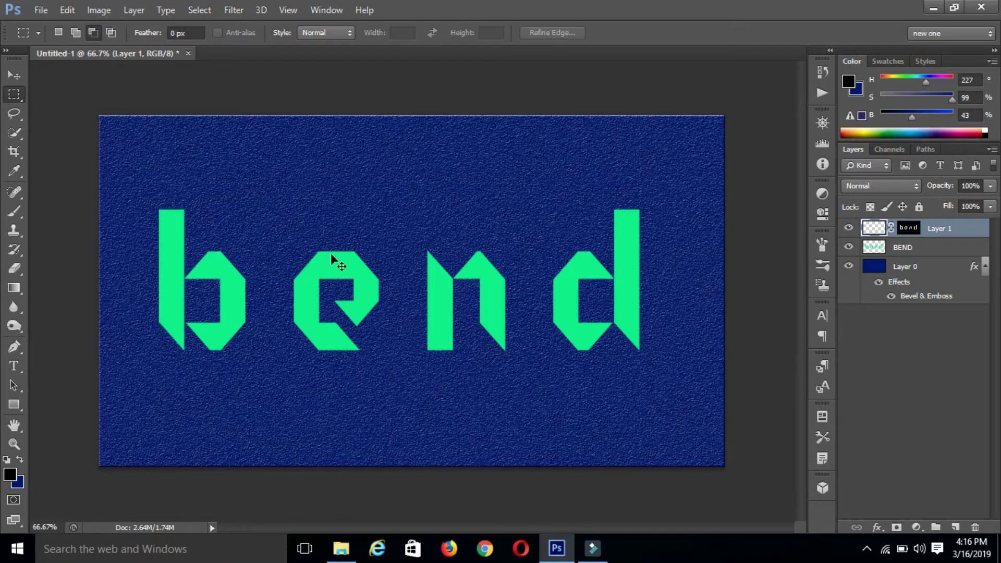
- Select a small rectangle across the middle of the b as the fold area
key(ctrl+0)
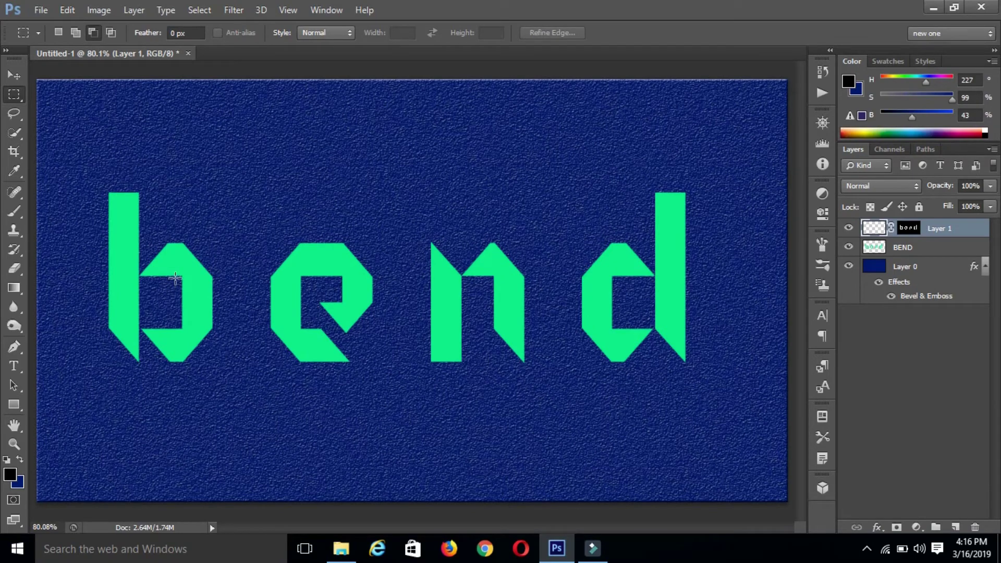
drag(175, 277, 225, 299)
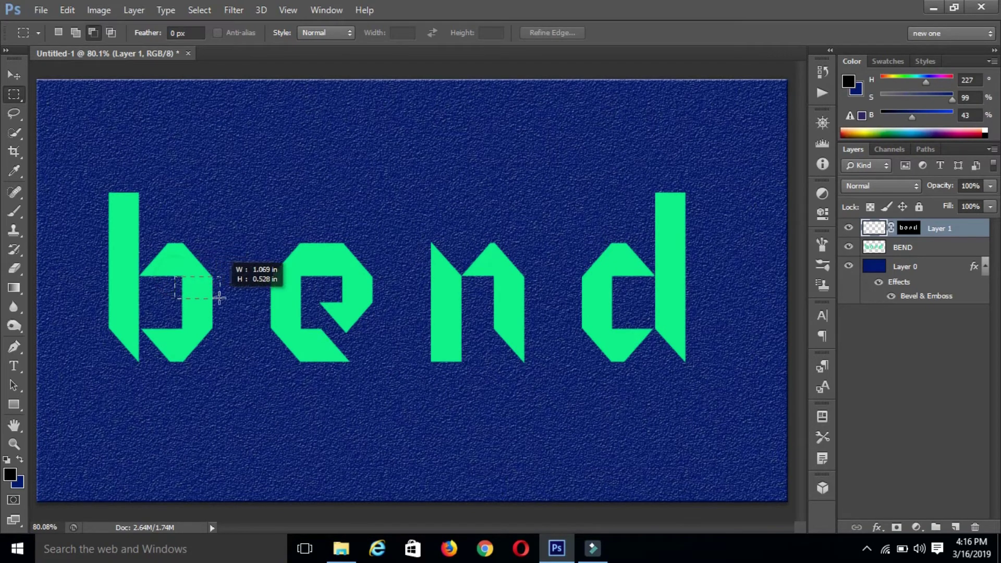
drag(225, 299, 226, 299)
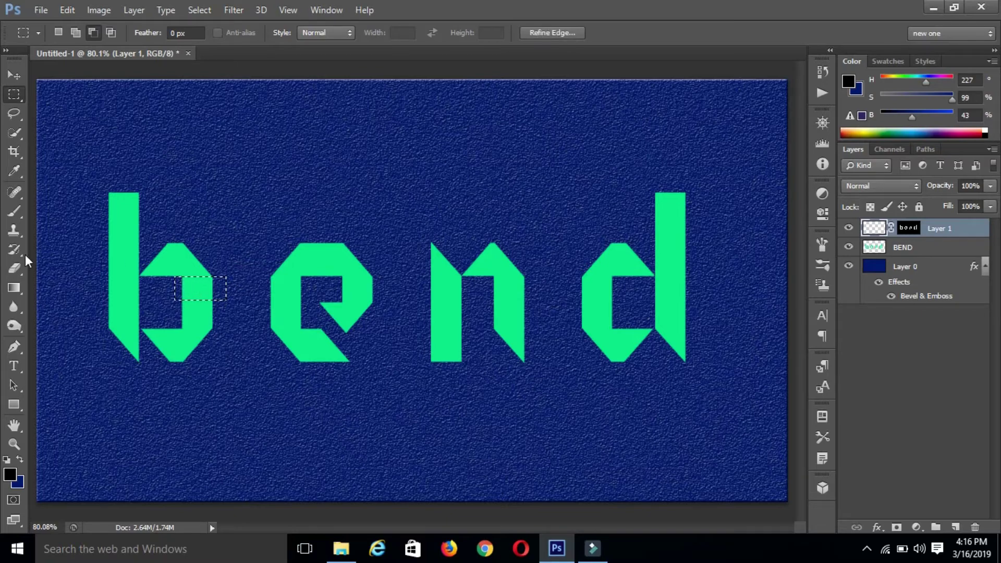
click(14, 288)
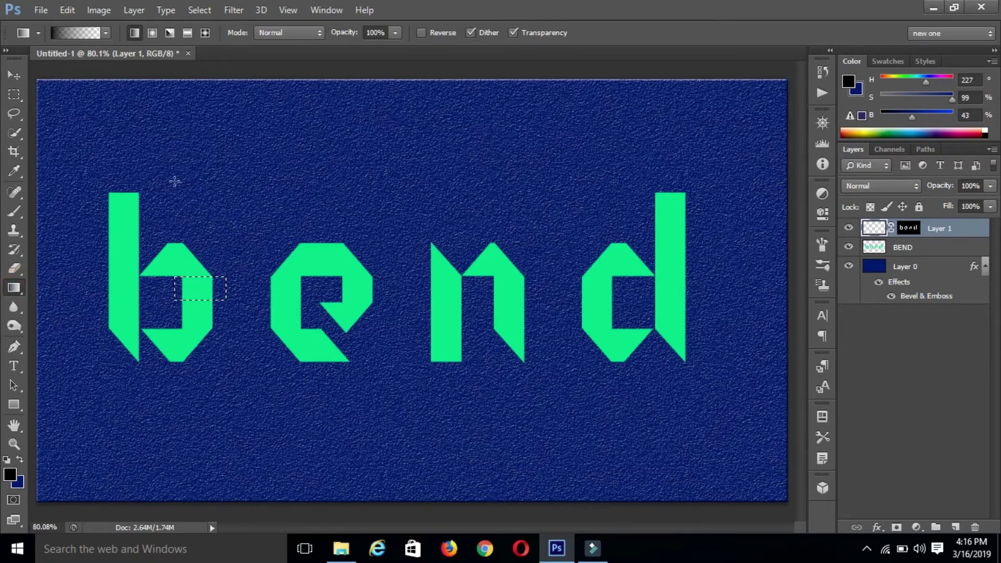
click(79, 32)
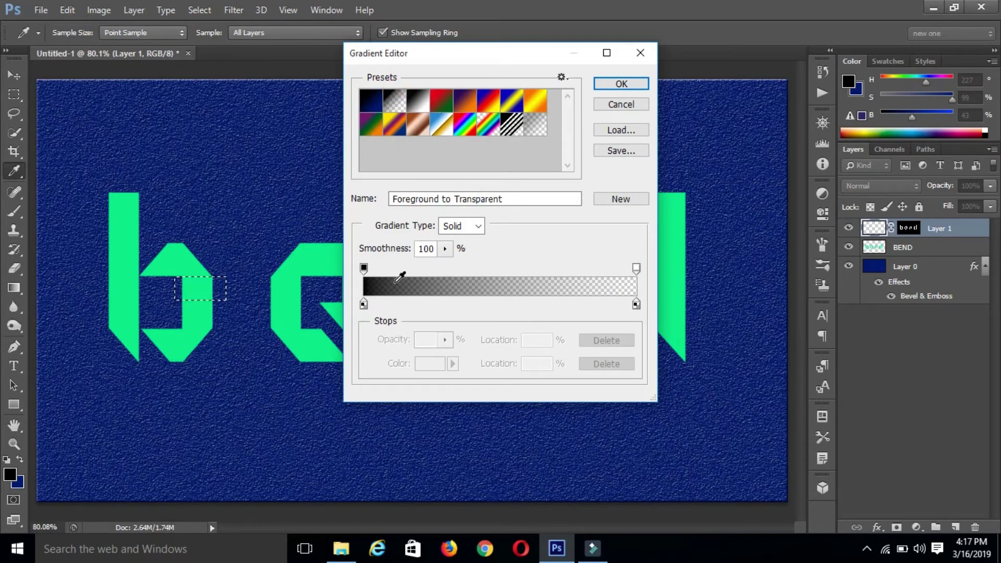
- Shade the selected middle of the b with a Foreground to Transparent gradient, then deselect
click(617, 85)
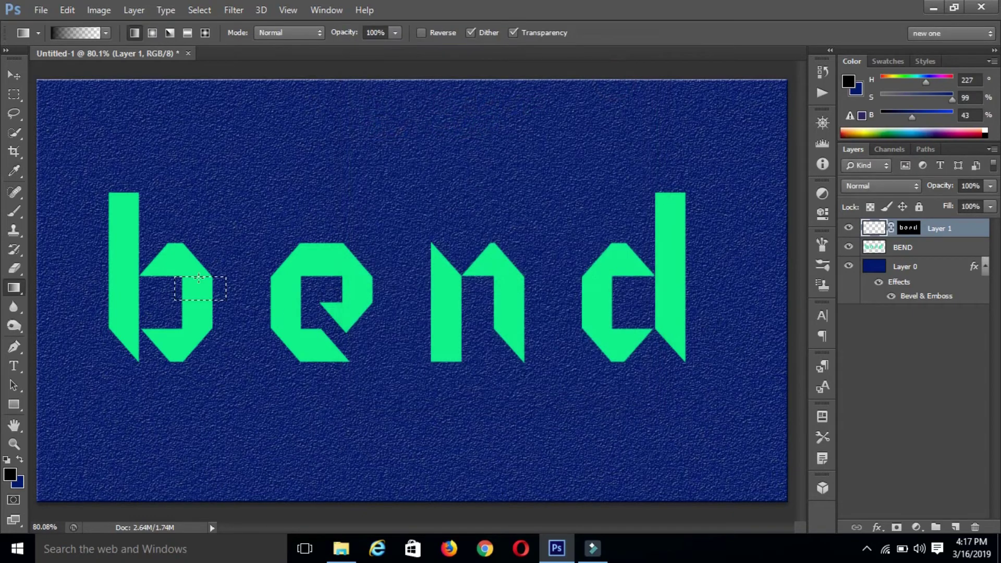
drag(198, 277, 194, 292)
key(ctrl+d)
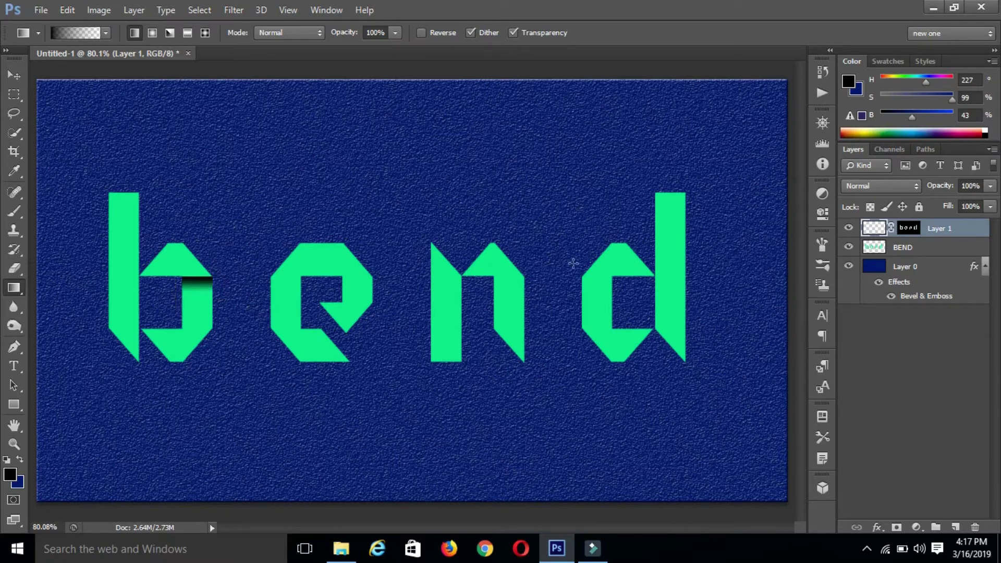
- Lower Layer 1's opacity to 50%
click(970, 186)
text(50)
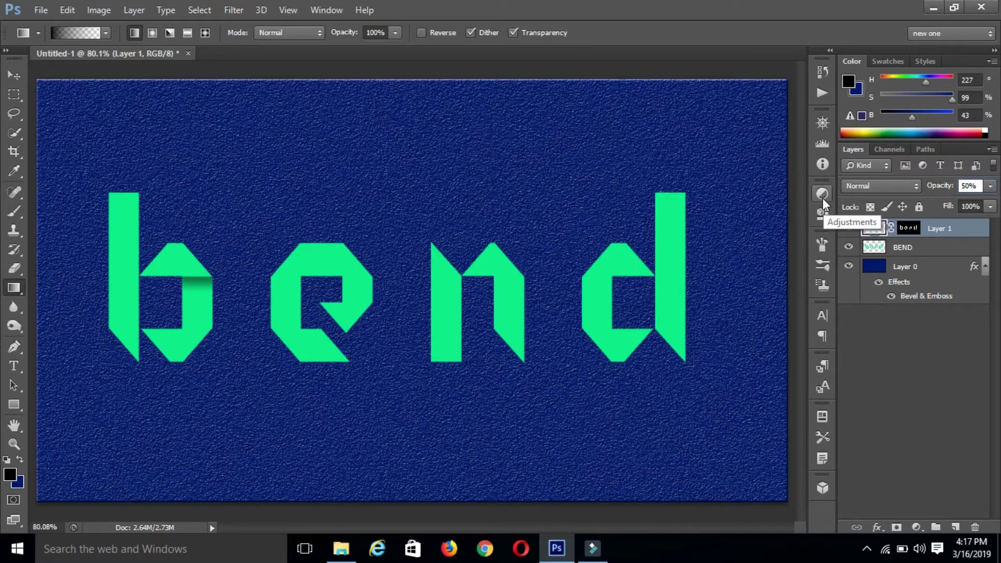
key(Return)
- Rectangle-select the b's lower left and drag a gradient crease across it, then deselect
click(20, 99)
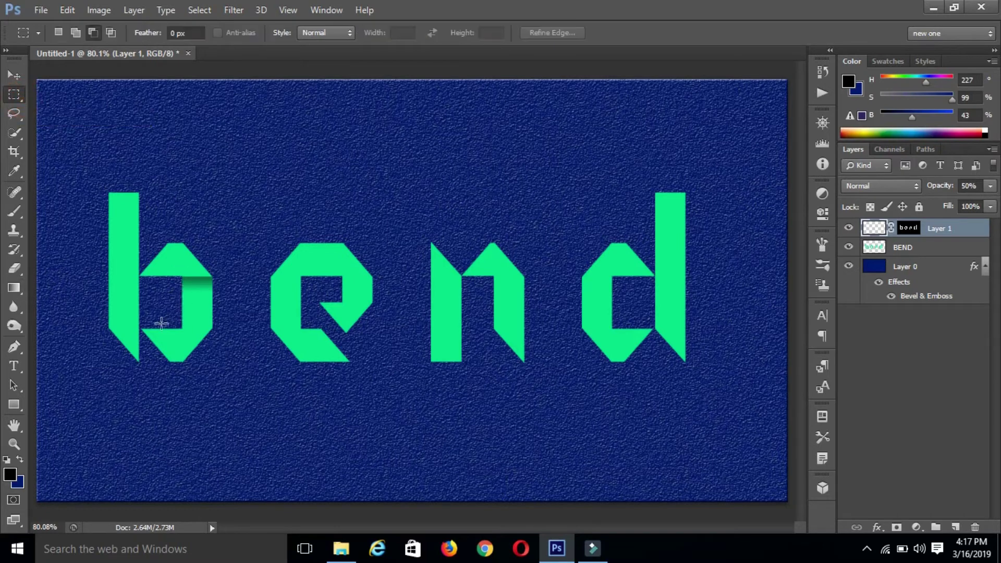
drag(158, 322, 180, 375)
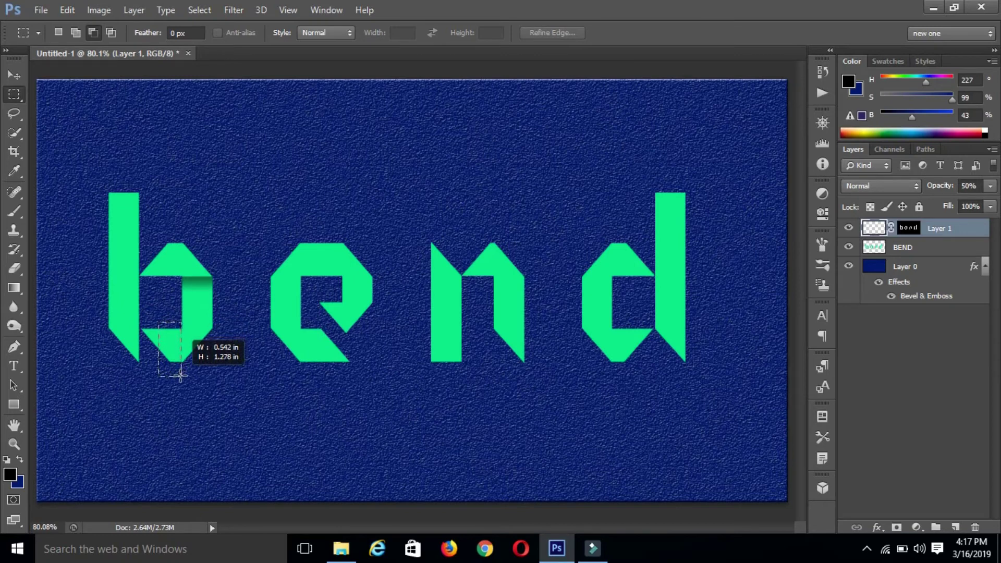
drag(181, 375, 180, 375)
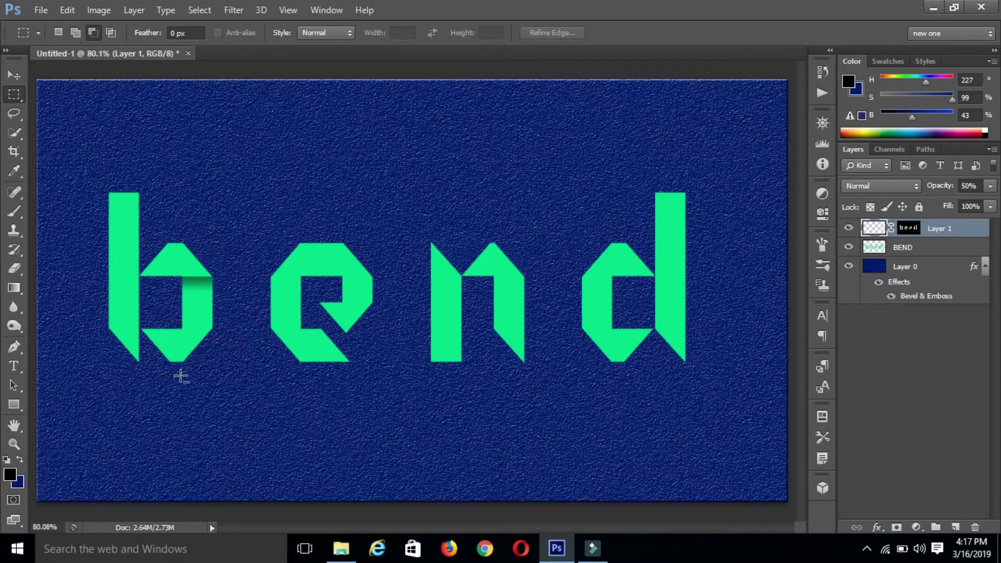
click(15, 286)
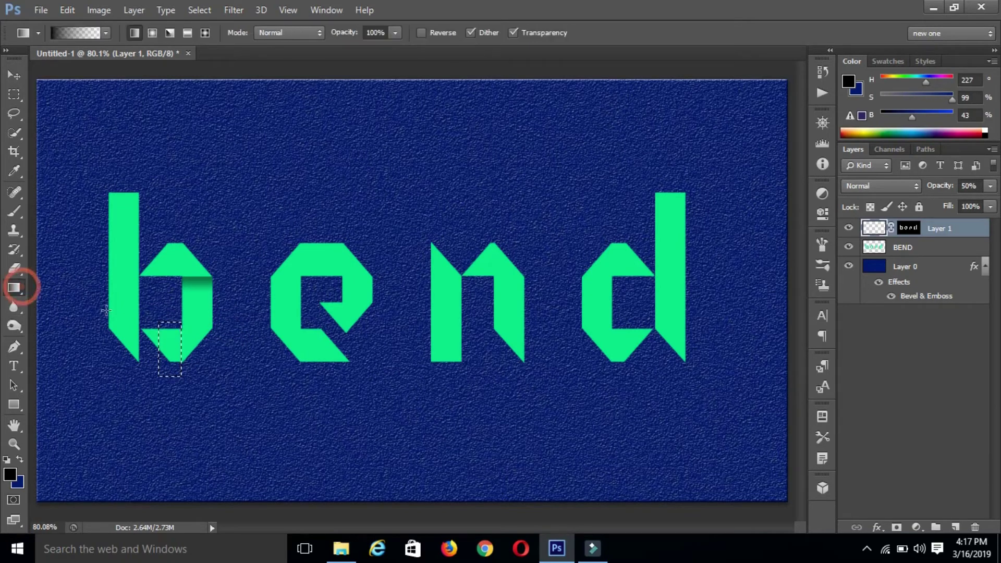
drag(182, 345, 197, 383)
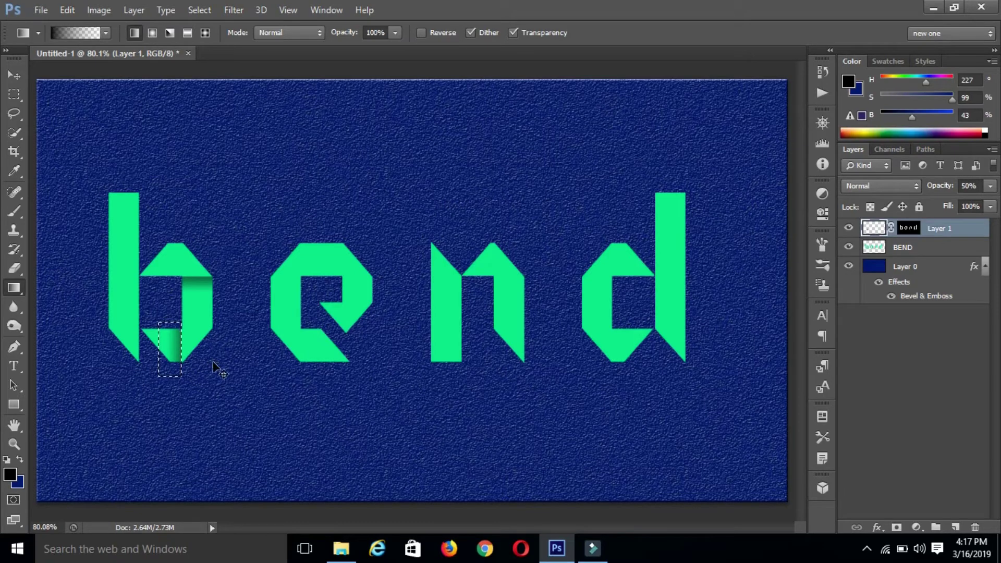
key(ctrl+d)
click(14, 94)
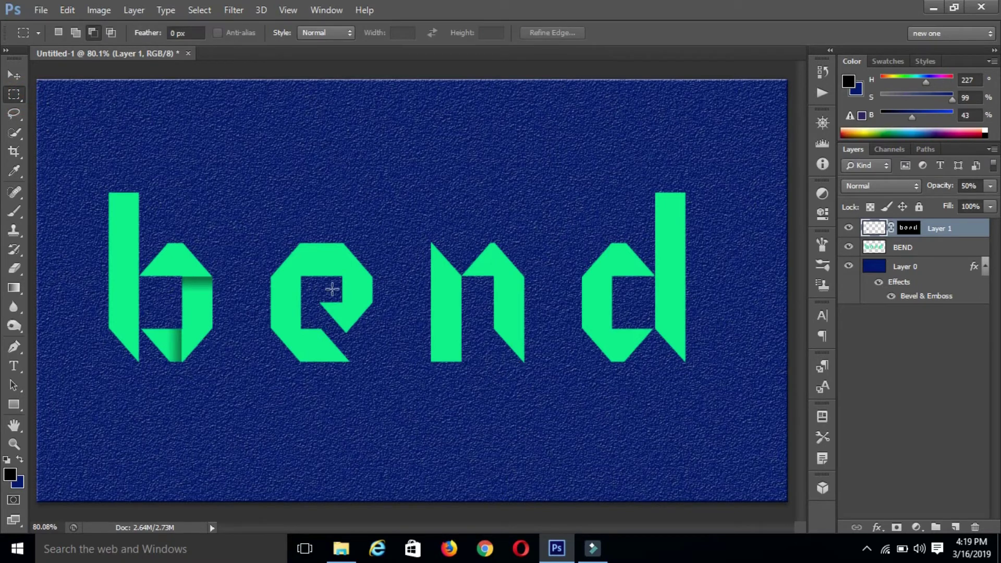
- Shade a selected strip across the middle of the e with a gradient, then deselect
drag(334, 284, 386, 300)
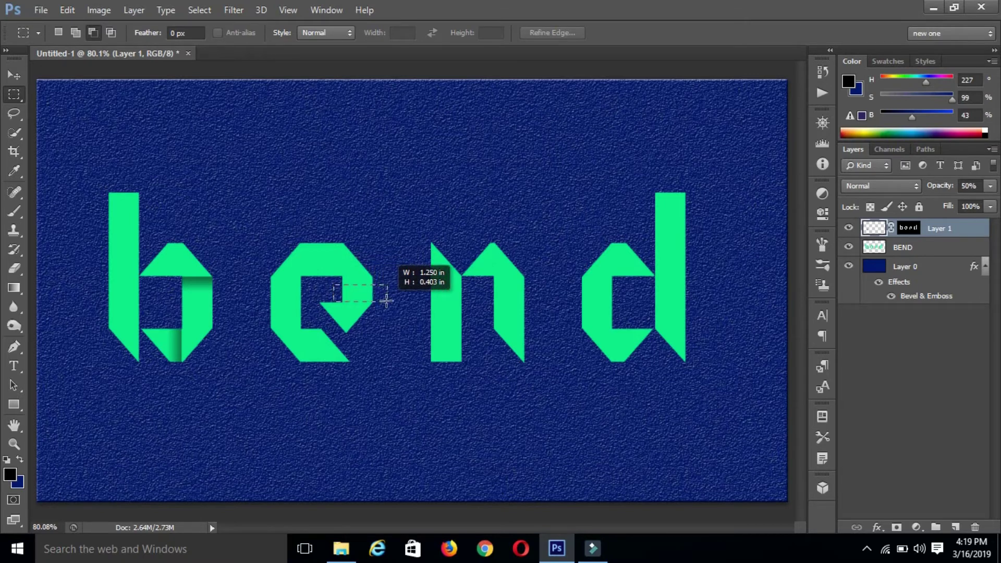
drag(386, 300, 386, 300)
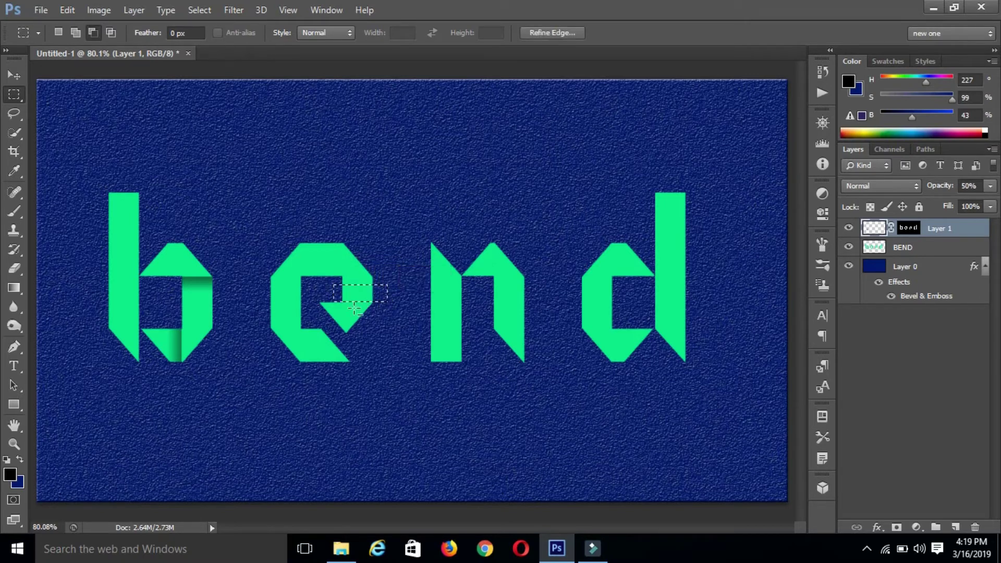
click(14, 290)
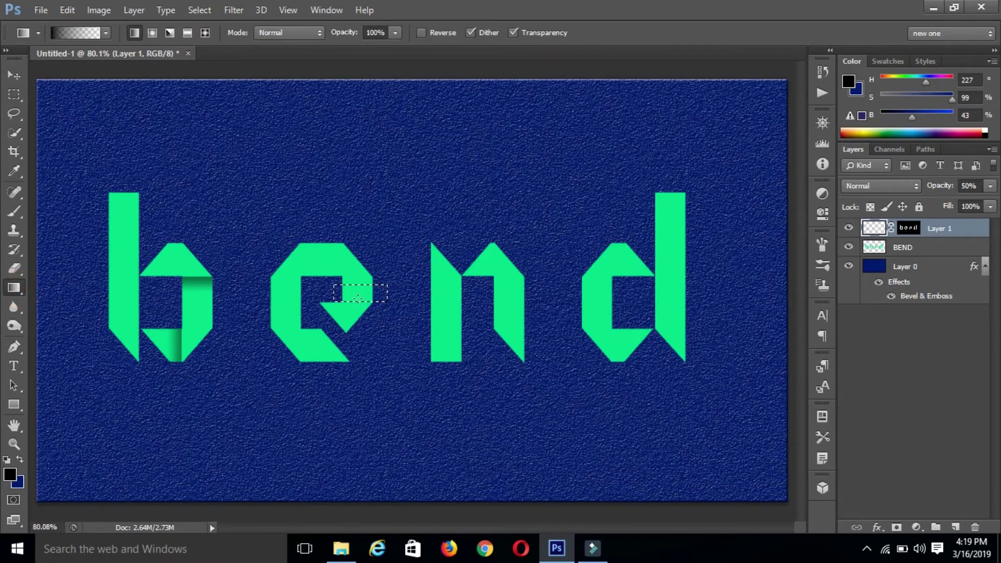
mouse_move(353, 301)
mouse_down()
mouse_move(353, 283)
mouse_move(364, 346)
mouse_up()
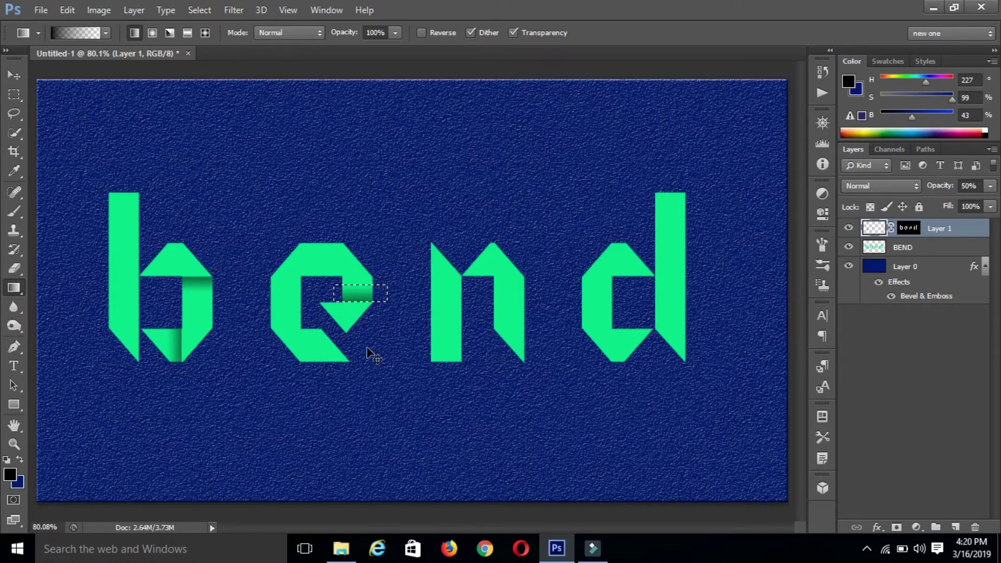
key(ctrl+d)
- Add a gradient crease to a selected area at the top of the e
click(20, 95)
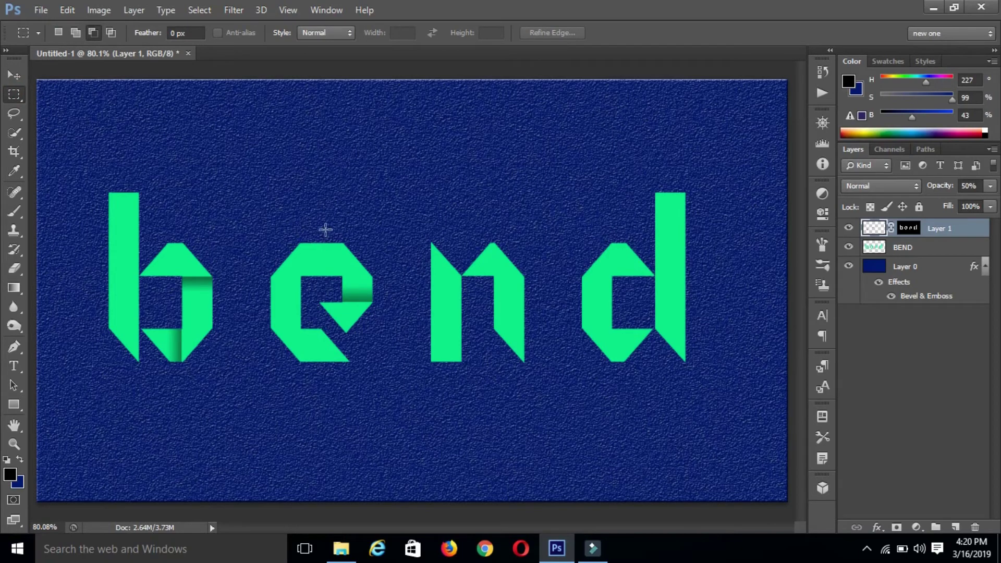
drag(321, 236, 342, 283)
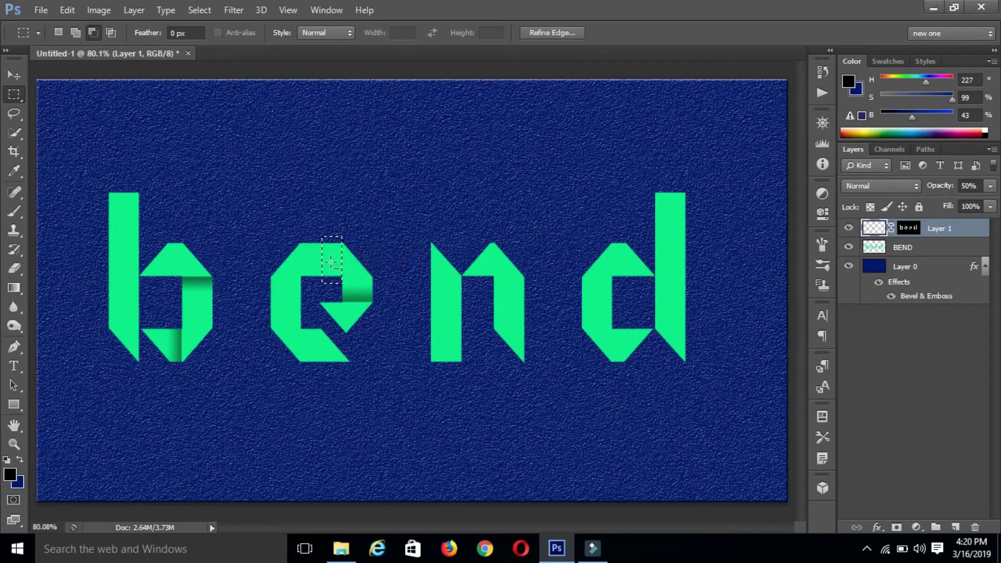
click(14, 288)
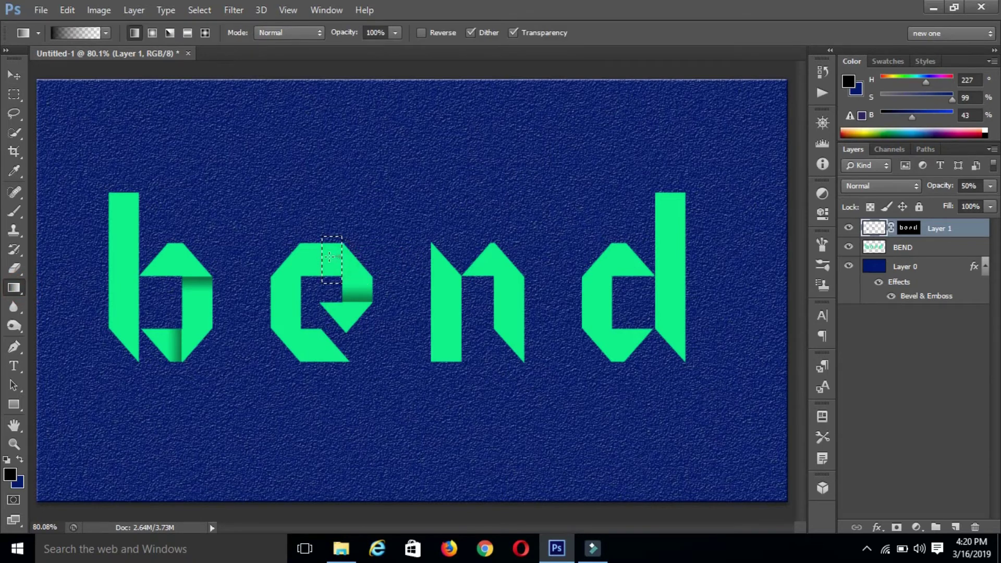
drag(334, 237, 371, 334)
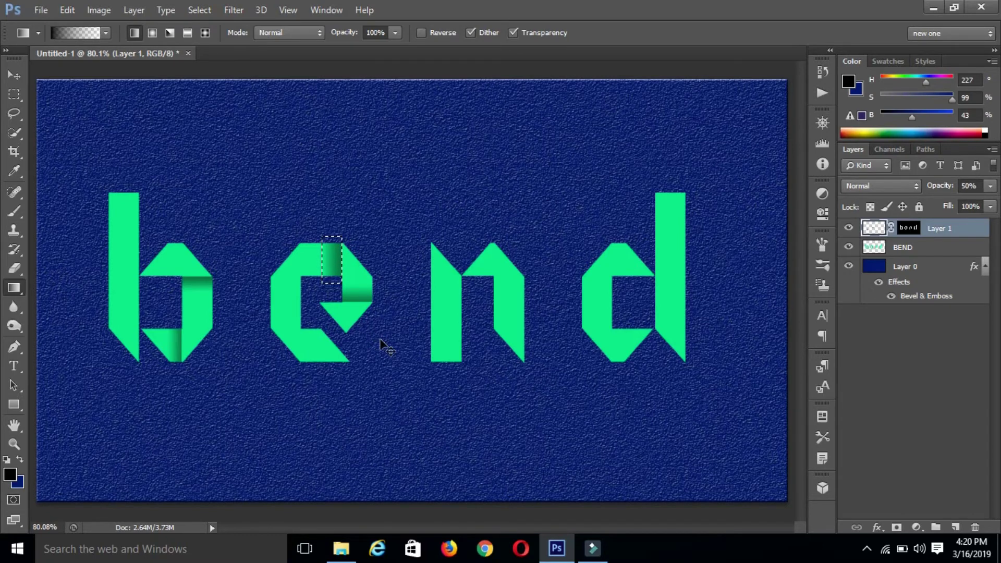
key(ctrl+d)
- Select the e's upper left, nudge the selection down 2 px, and shade it with a gradient
click(15, 94)
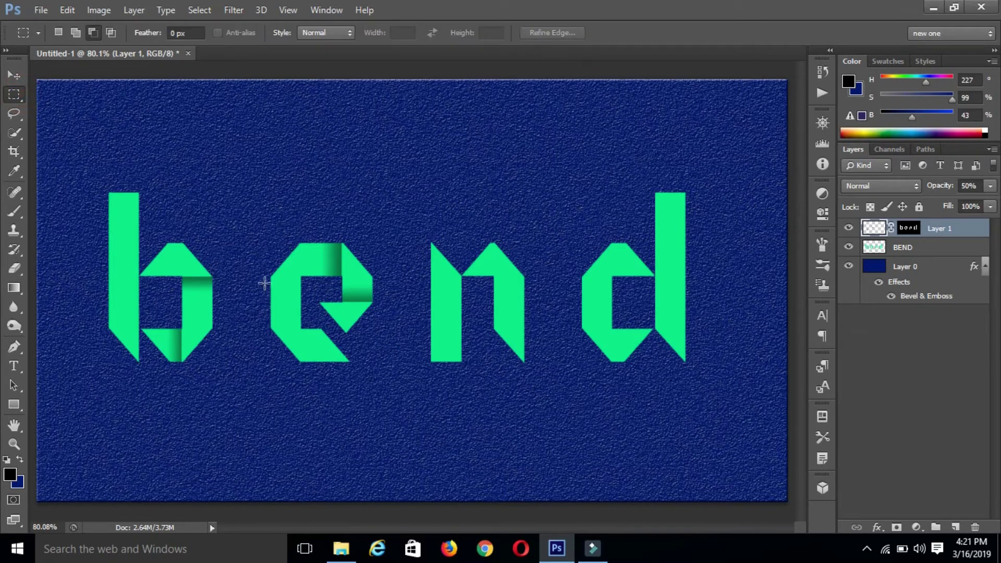
mouse_move(262, 274)
mouse_down()
mouse_move(310, 315)
mouse_move(303, 280)
mouse_up()
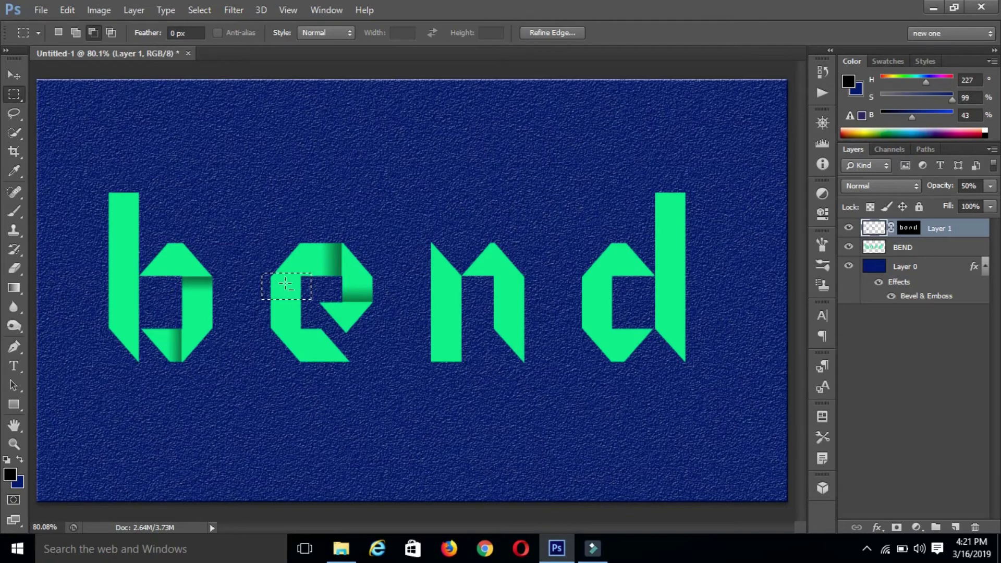
right_click(286, 283)
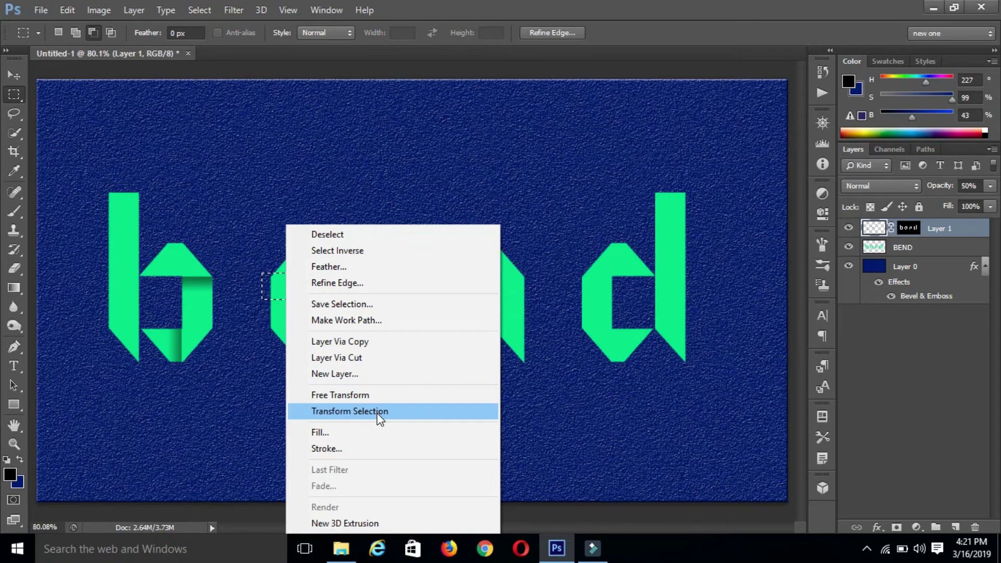
click(377, 413)
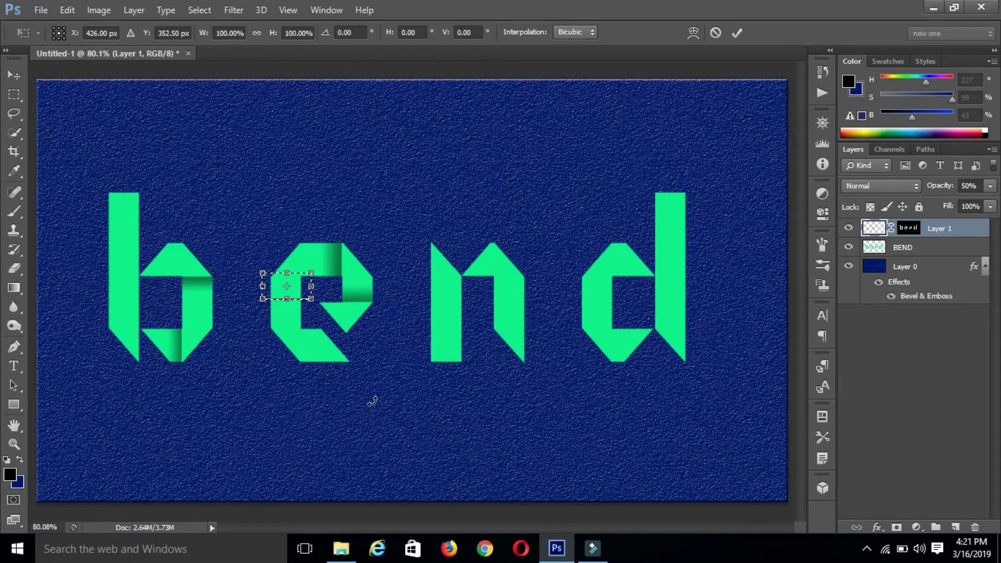
key(Down)
key(Down)
key(Down)
key(Down)
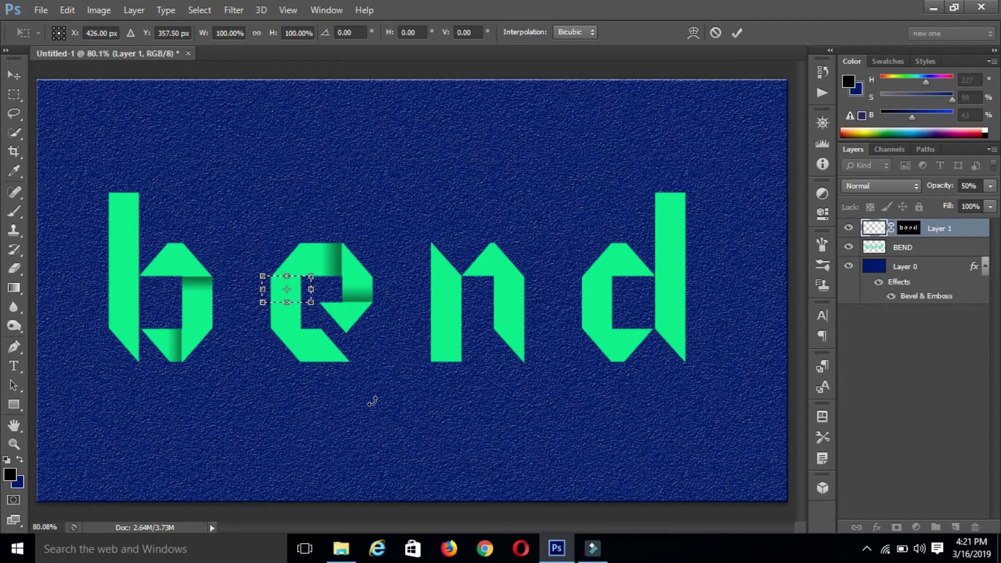
click(736, 34)
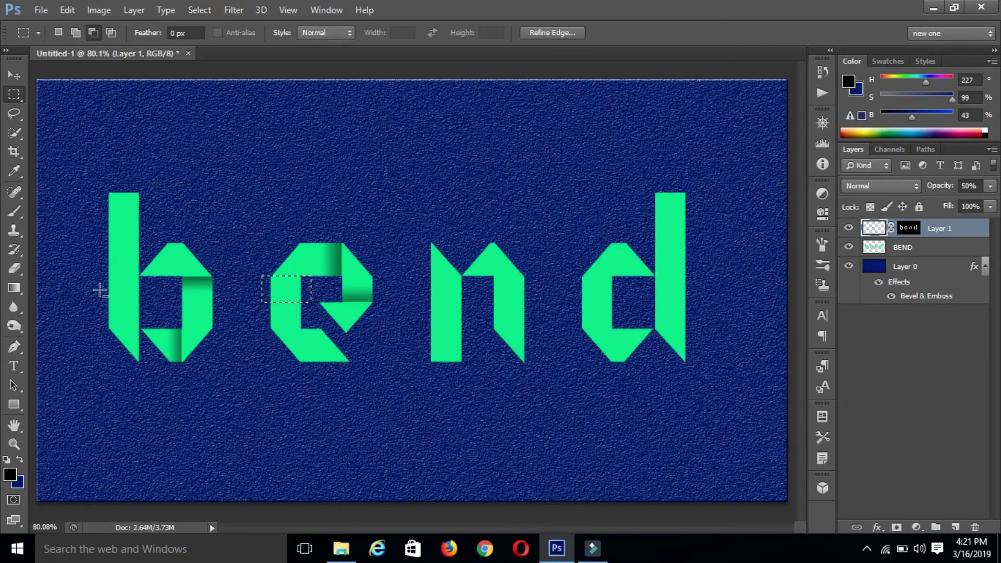
click(20, 287)
drag(285, 277, 285, 293)
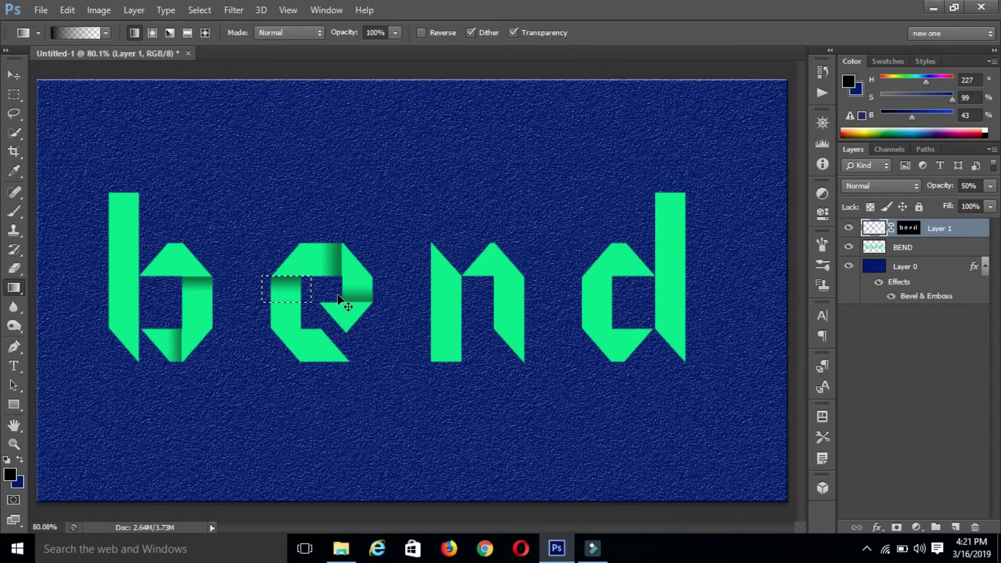
key(ctrl+d)
- Shade a small selected area at the lower part of the e with a gradient
click(24, 93)
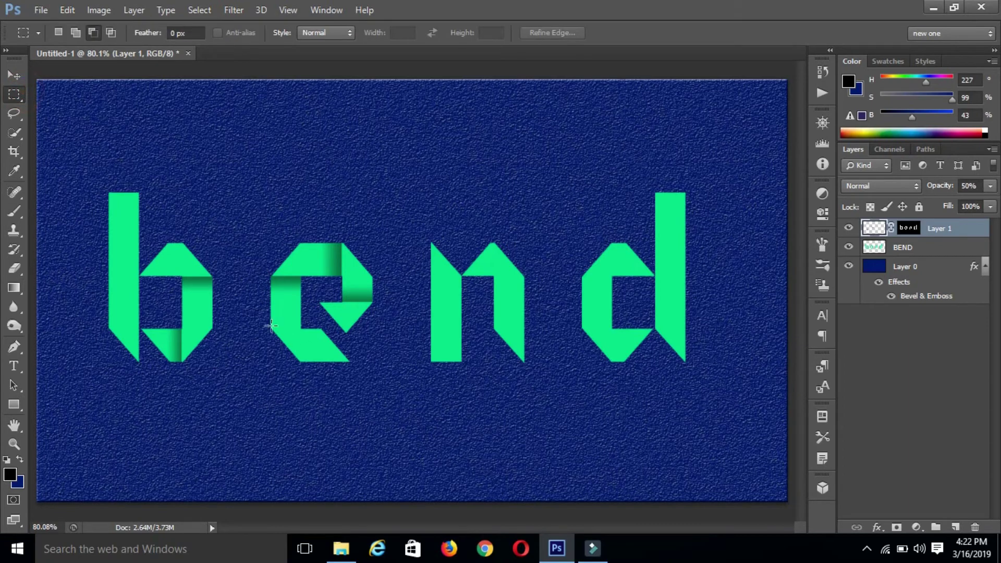
drag(301, 325, 317, 368)
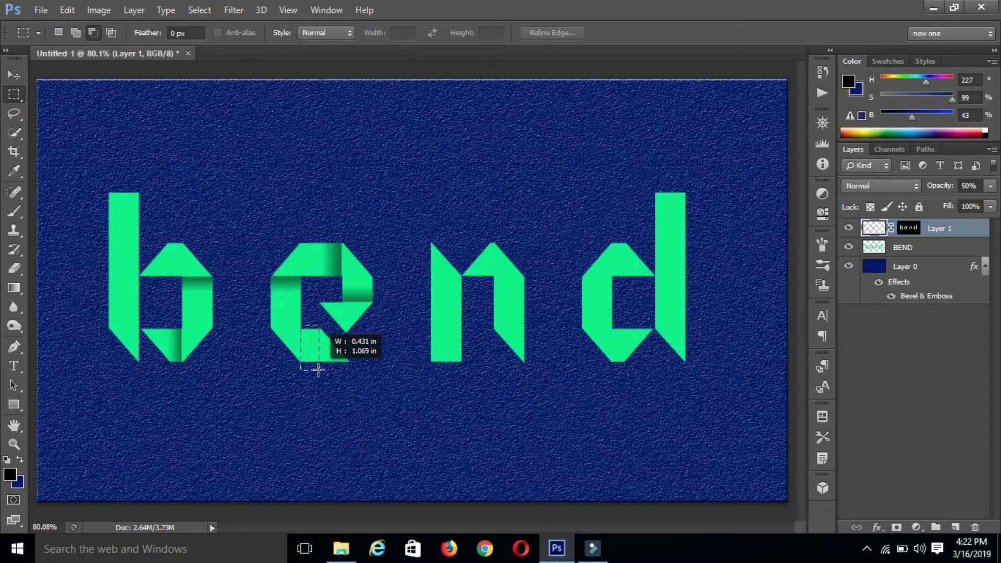
drag(318, 368, 319, 370)
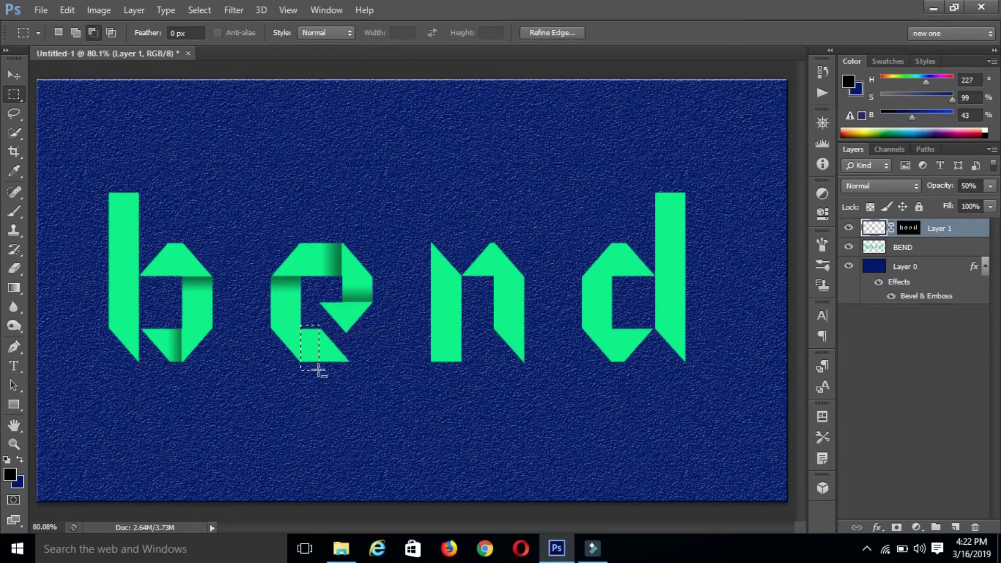
click(20, 286)
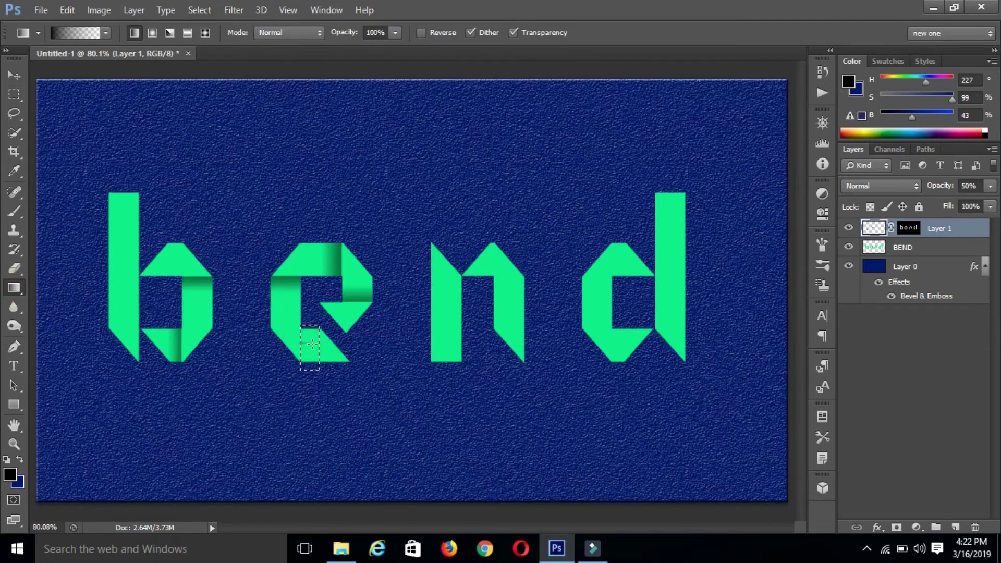
drag(314, 380, 305, 380)
key(ctrl+d)
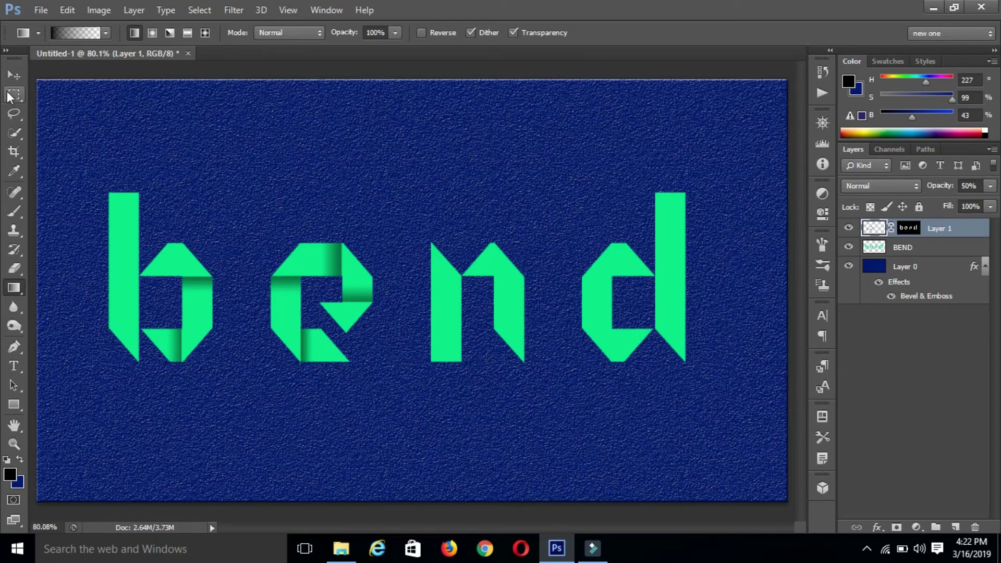
- Select the n's upper right, nudge the selection down 1 px, and shade it dark-to-green
click(14, 94)
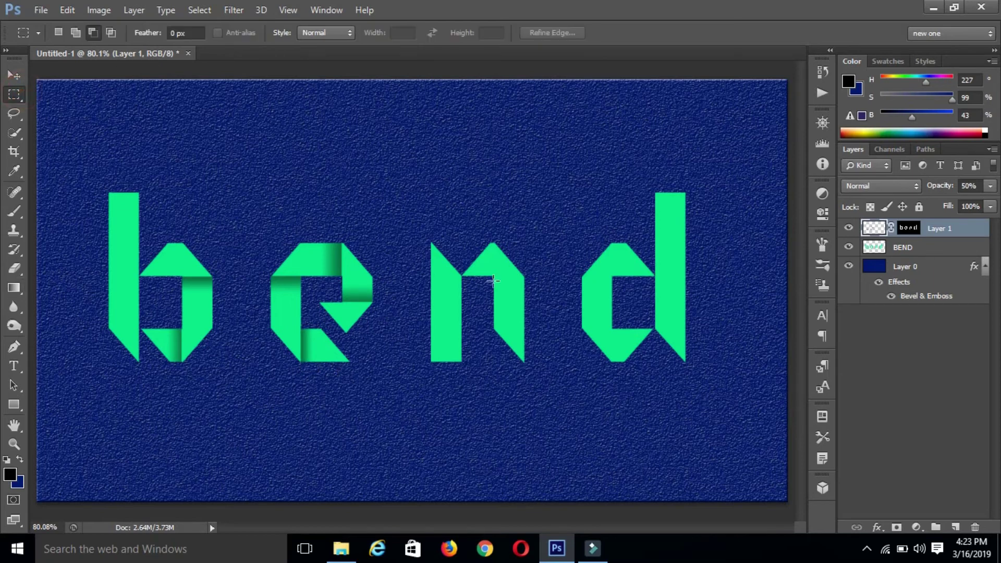
drag(492, 274, 534, 297)
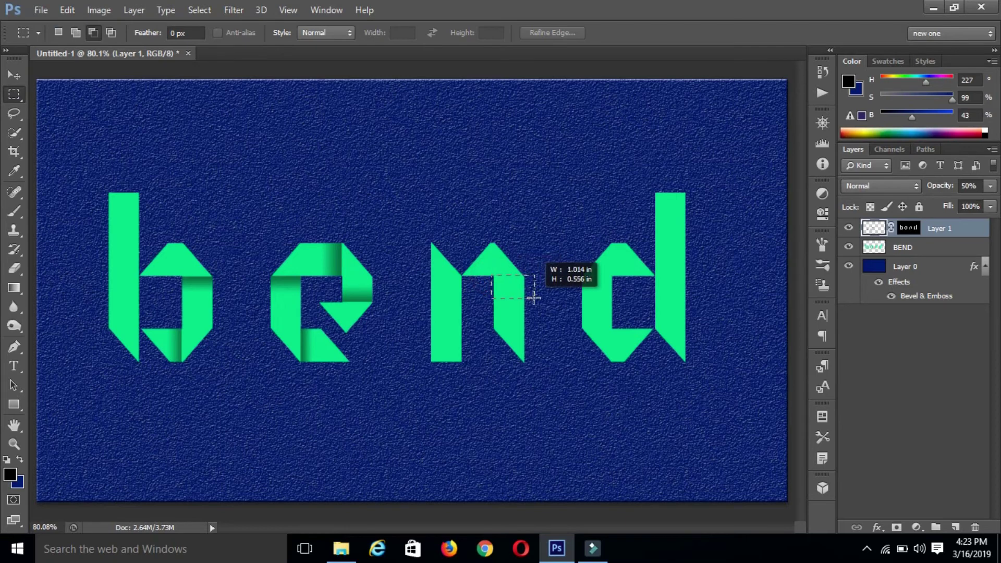
drag(533, 297, 534, 297)
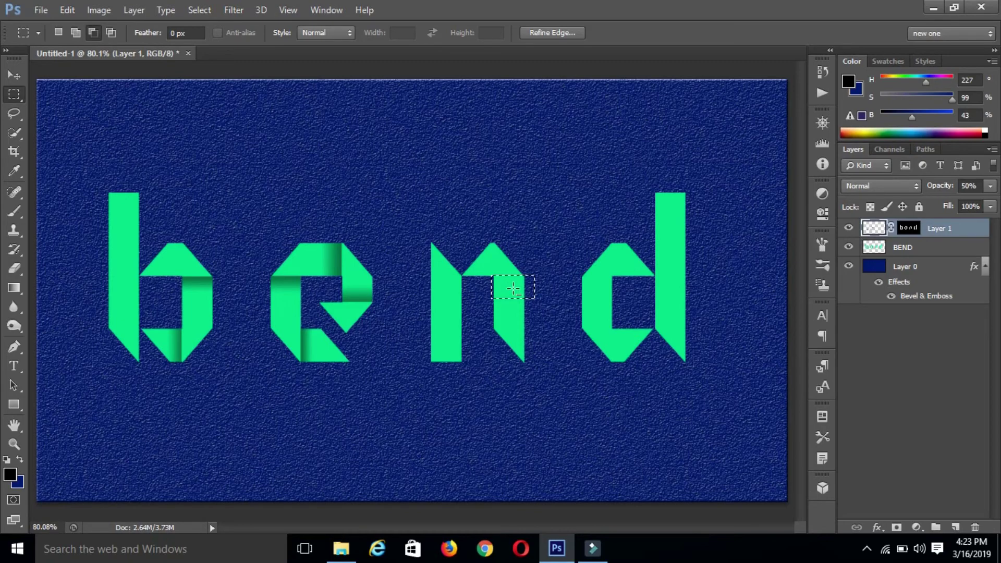
right_click(513, 287)
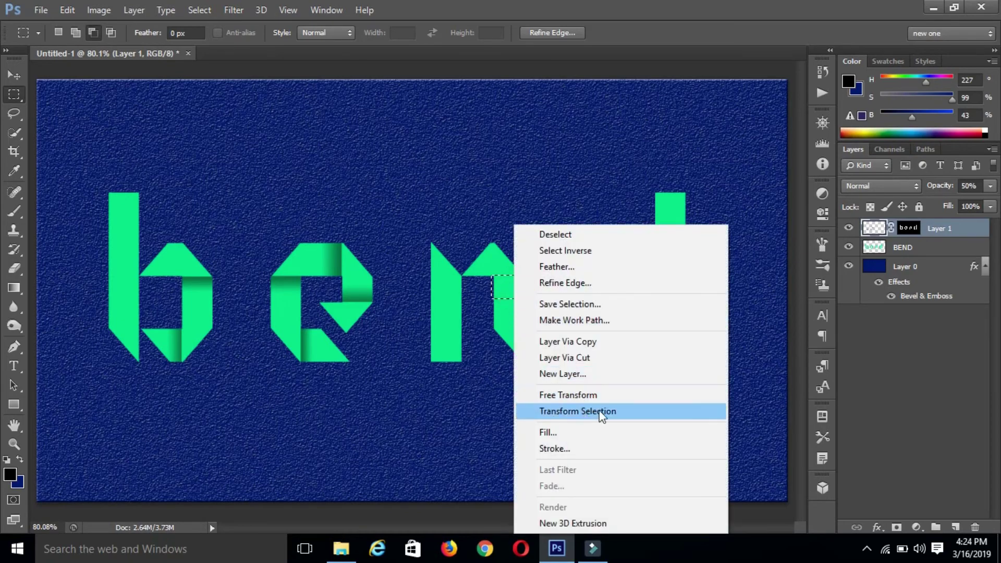
click(600, 410)
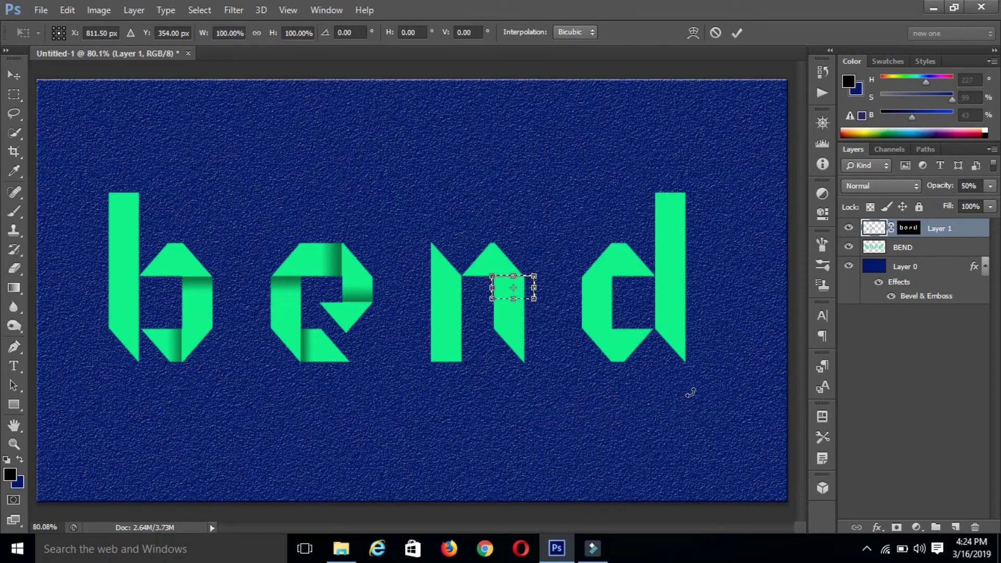
key(Down)
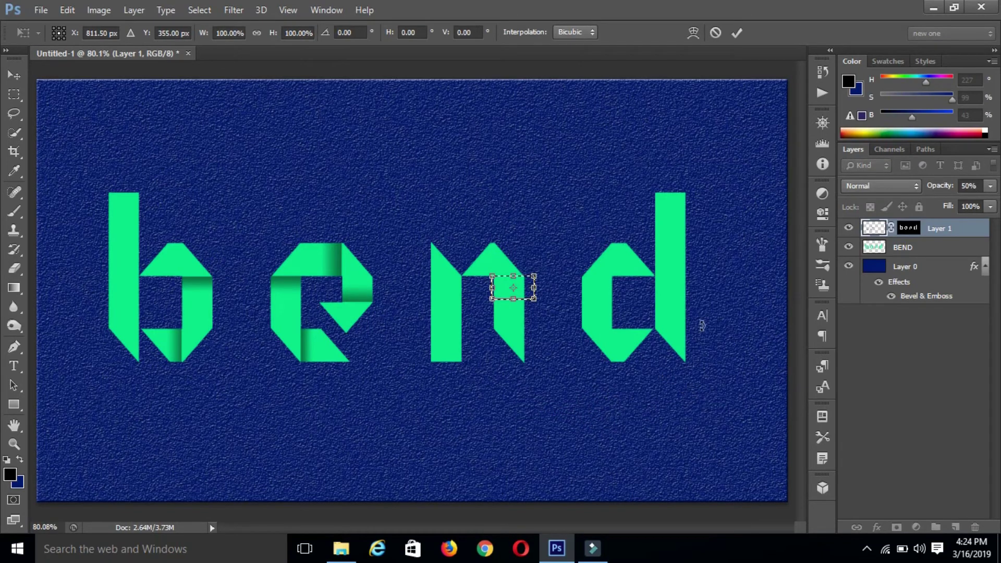
click(742, 33)
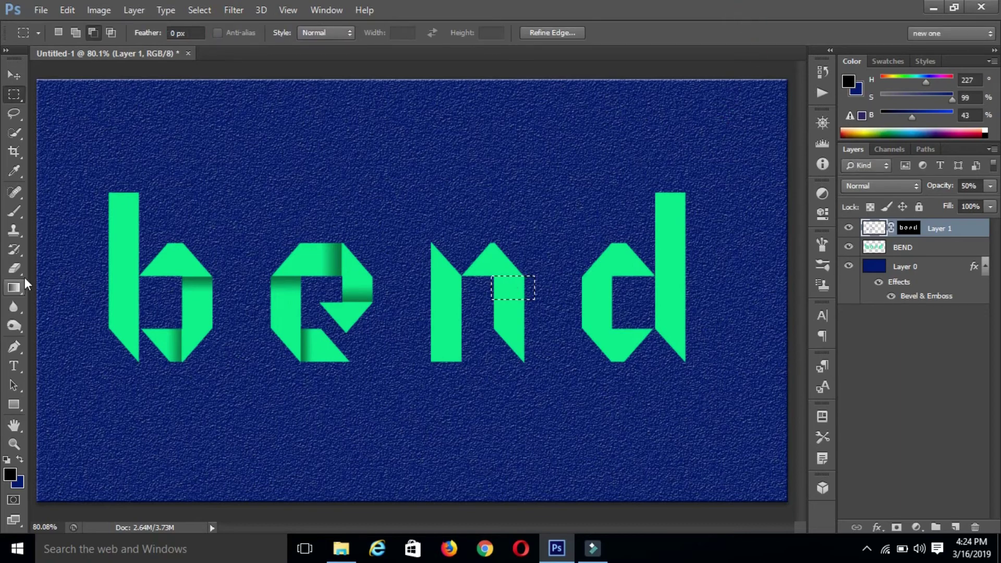
click(15, 290)
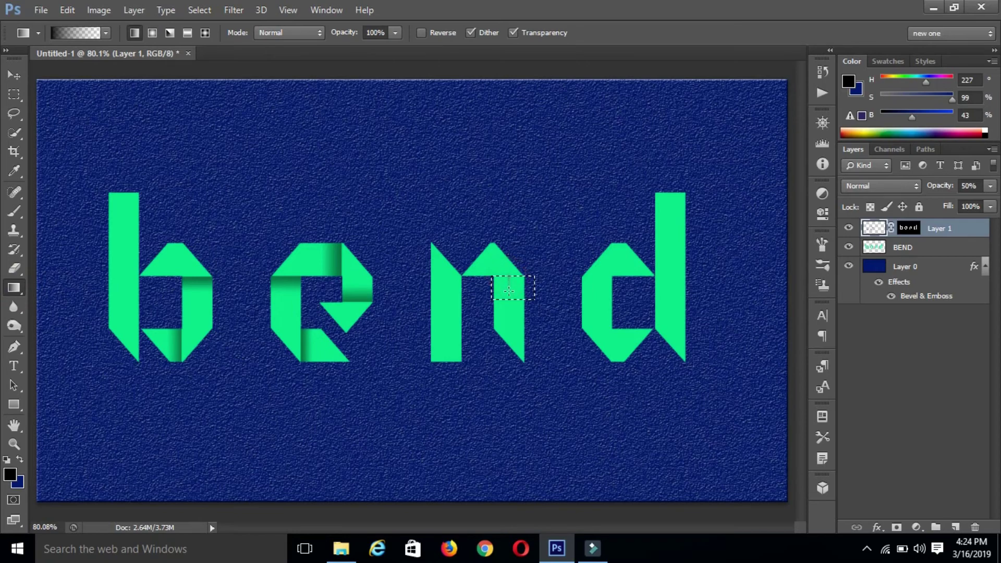
drag(509, 313, 508, 281)
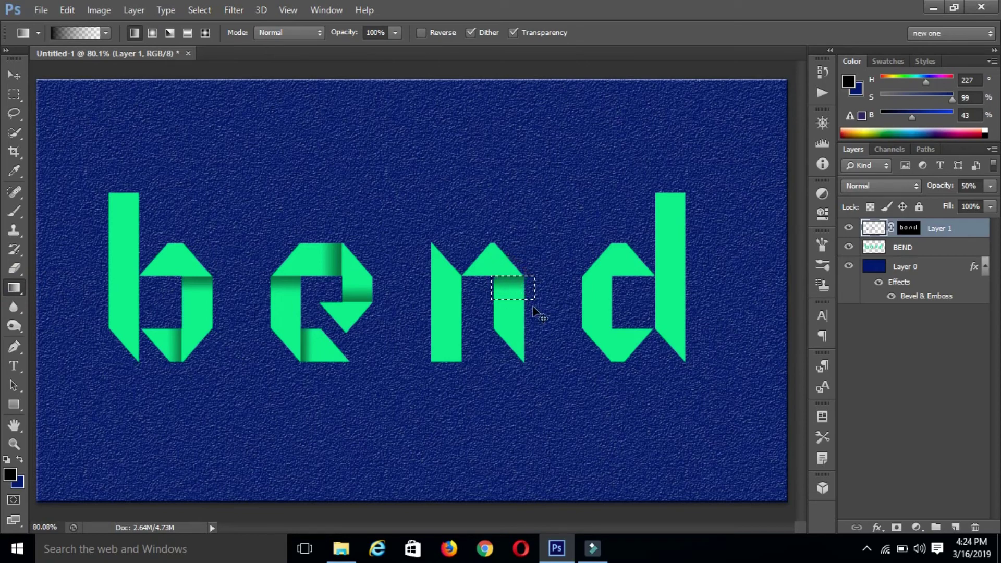
key(ctrl+d)
click(14, 95)
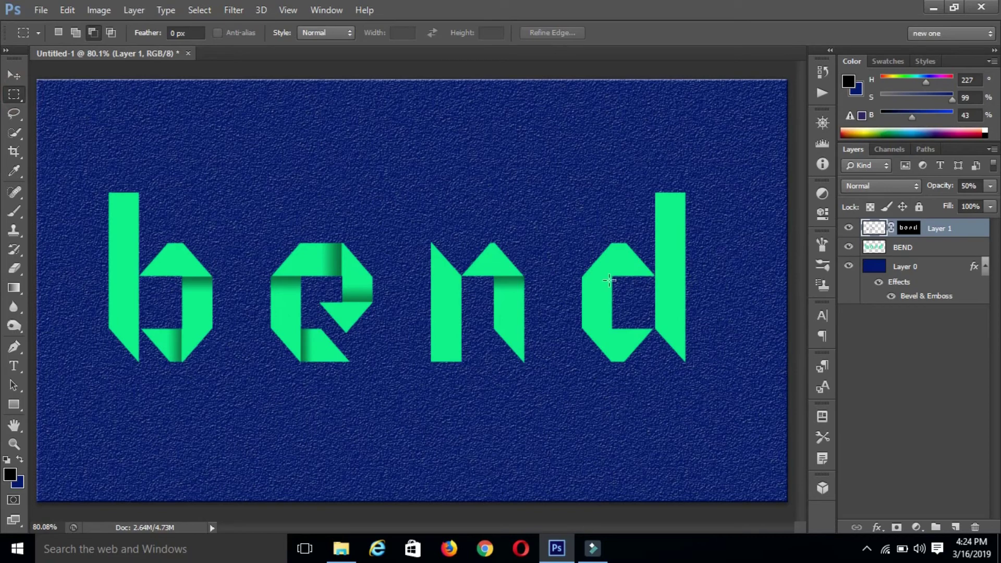
- Select the top of the d's bowl, nudge it down 2 px, and add a gradient crease
drag(574, 275, 627, 305)
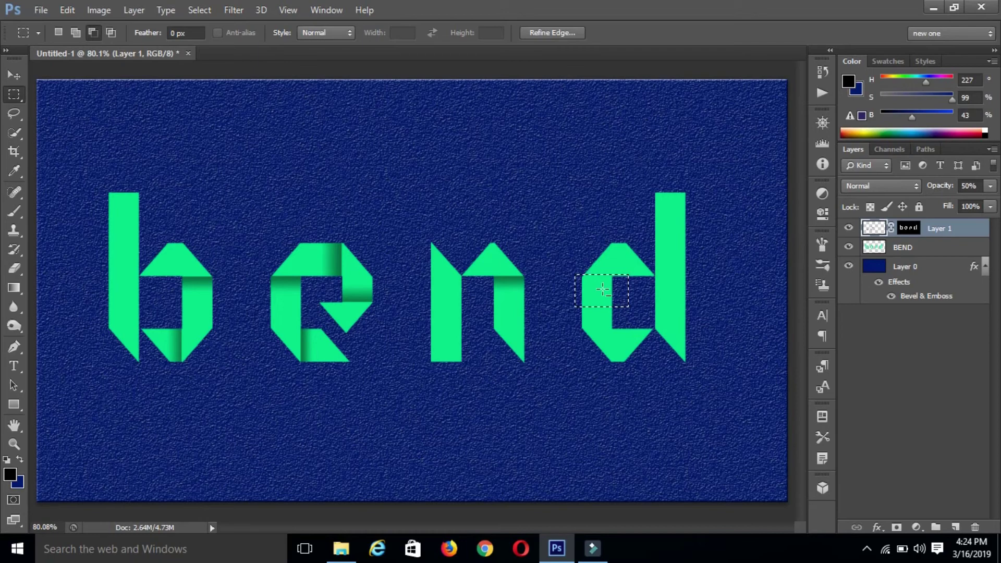
right_click(603, 290)
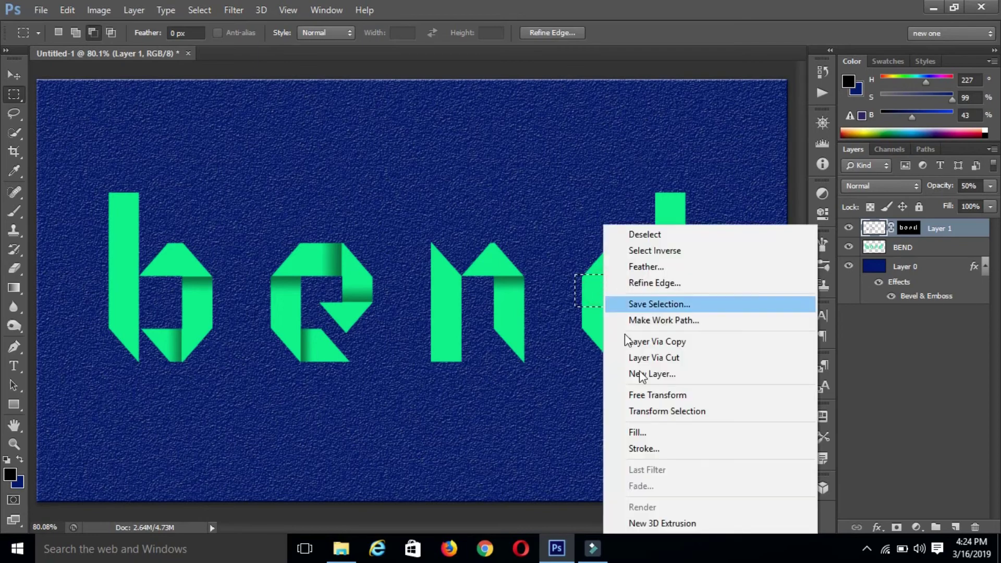
click(680, 411)
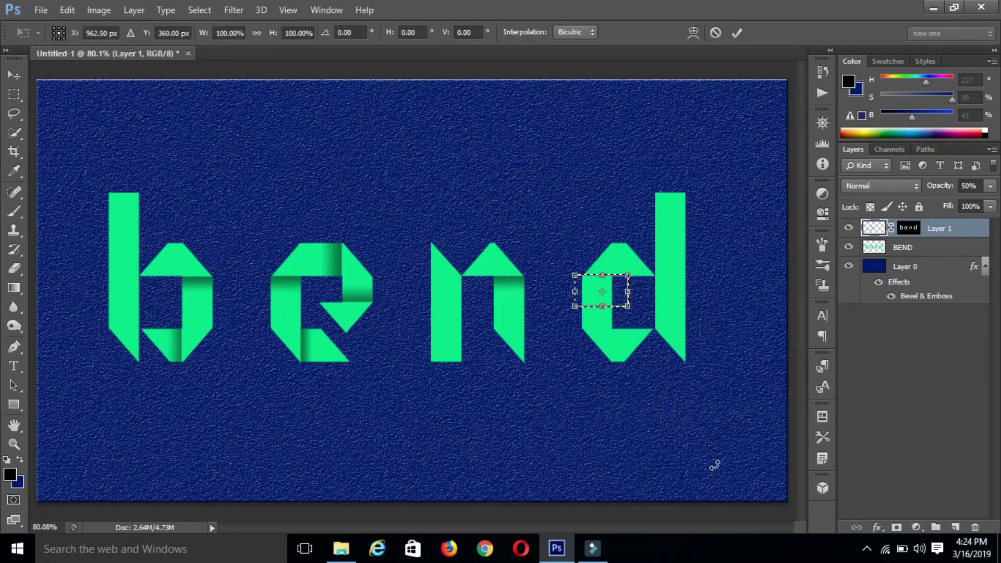
key(Down)
key(Down)
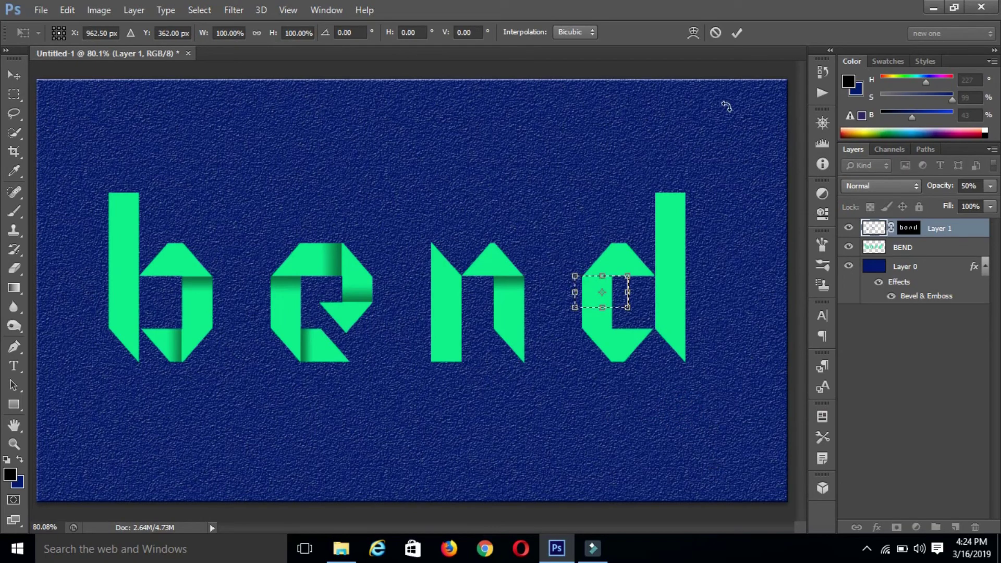
click(742, 32)
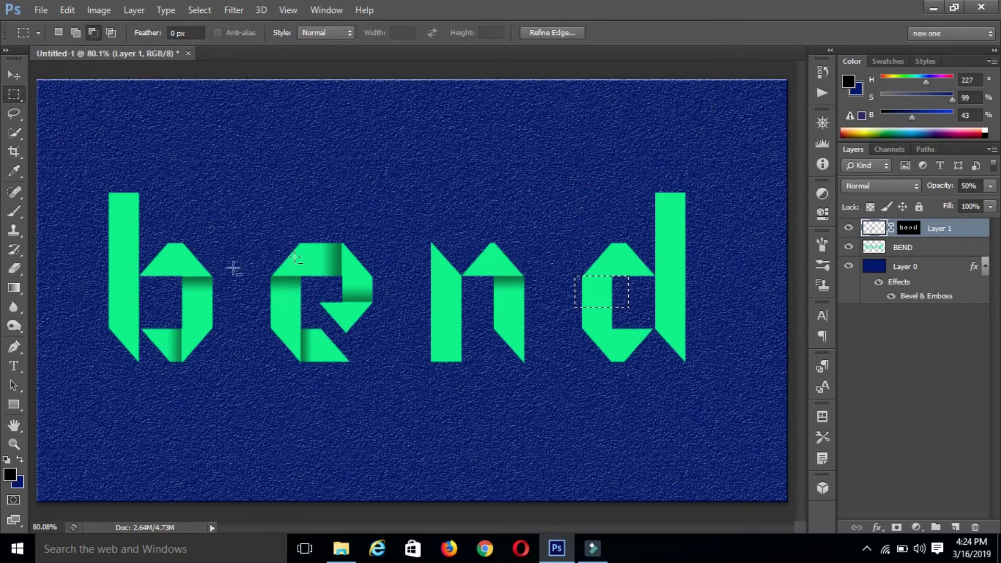
click(15, 290)
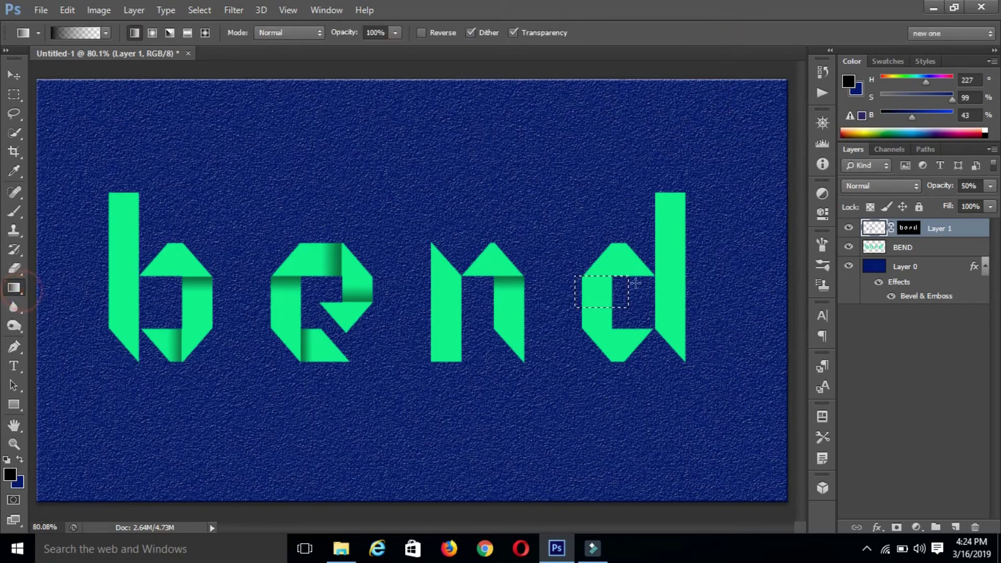
drag(597, 277, 597, 286)
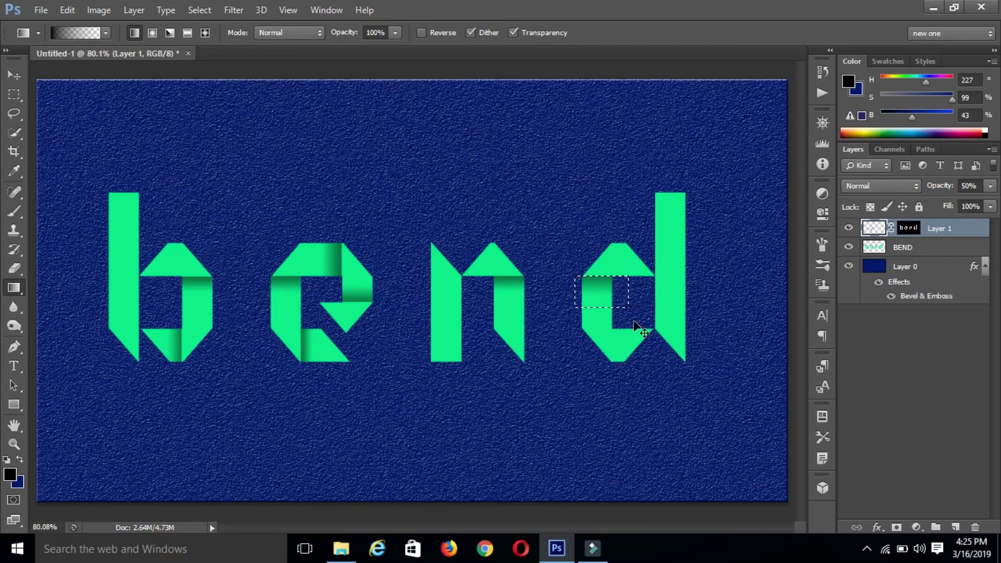
key(ctrl+d)
click(20, 95)
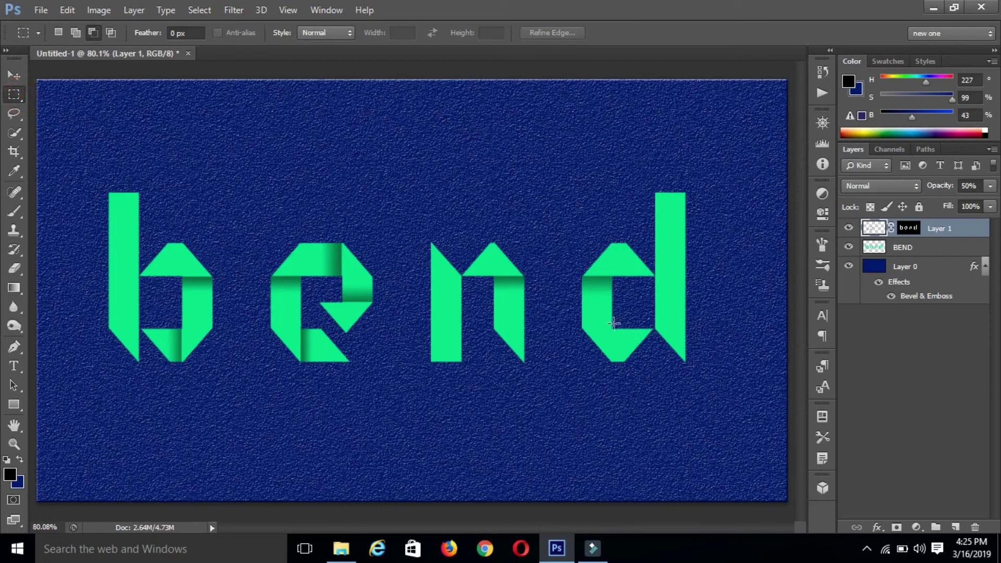
- Select the d's lower triangle and shade it with a gradient, dark along the left edge
drag(612, 327, 647, 376)
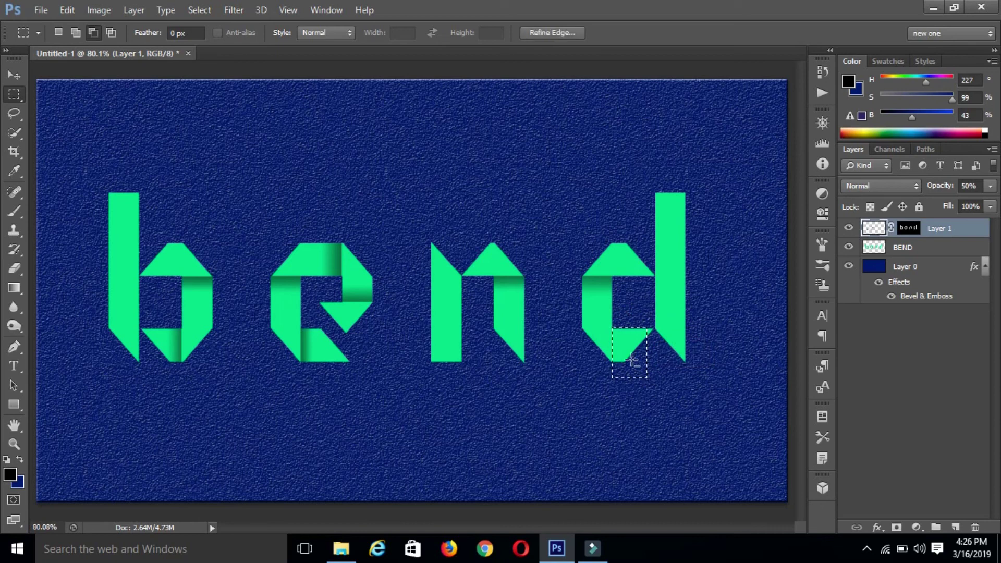
click(16, 289)
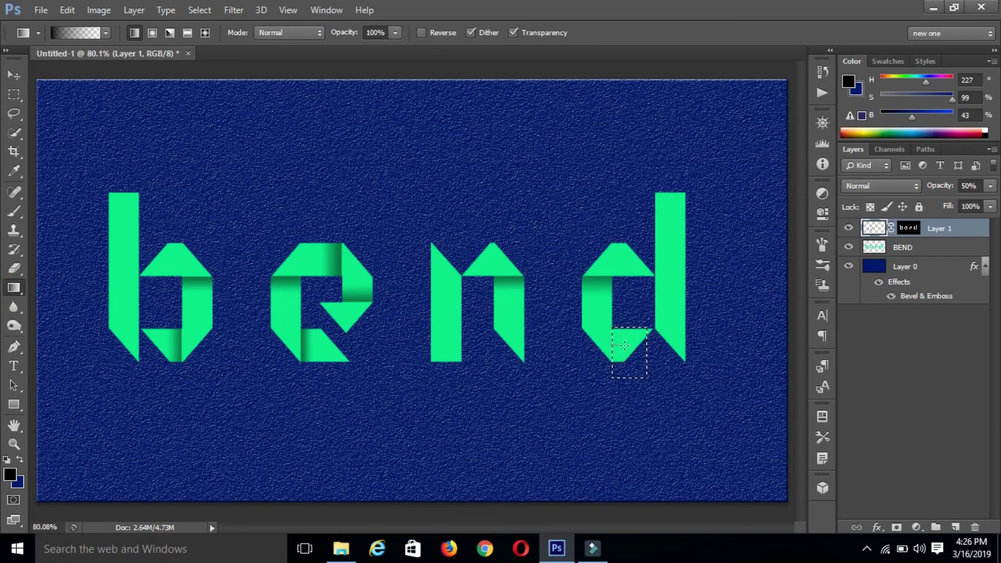
drag(615, 352, 628, 351)
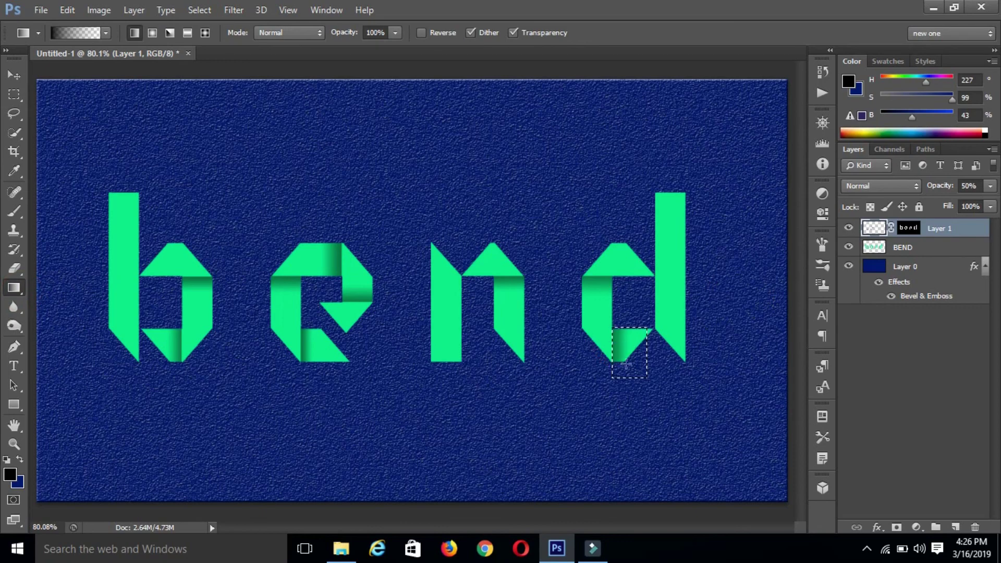